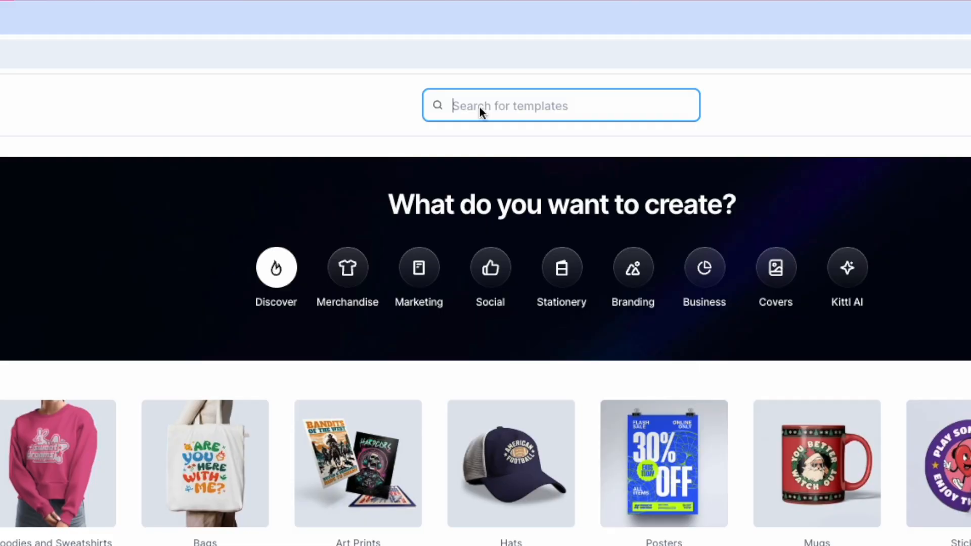
Search the templates for "bootleg"
{"action": "type", "text": "b"}
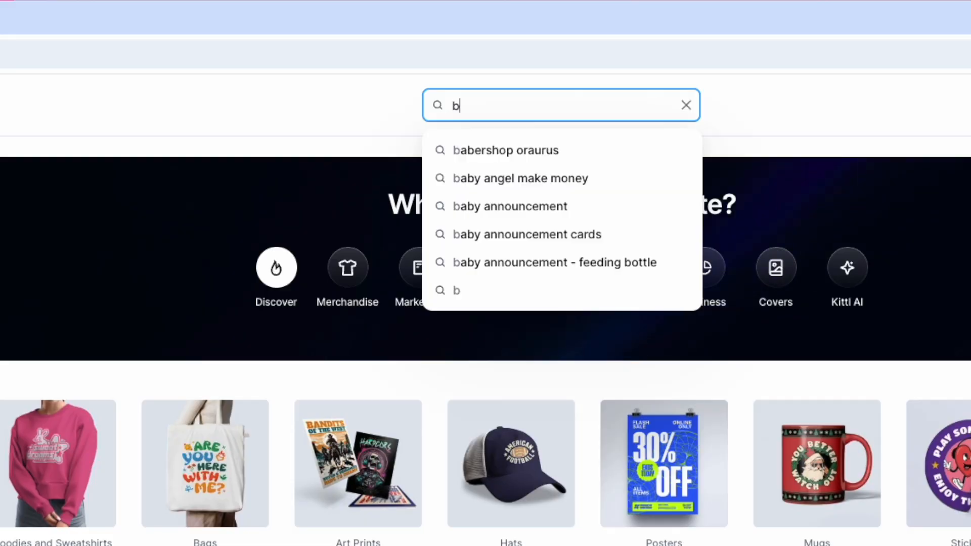
{"action": "type", "text": "ootleg"}
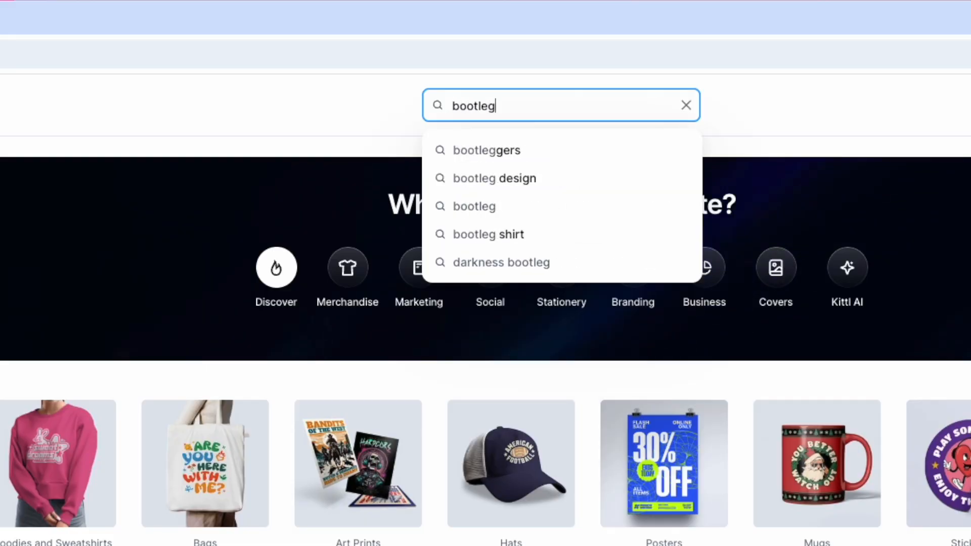
{"action": "key", "text": "Return"}
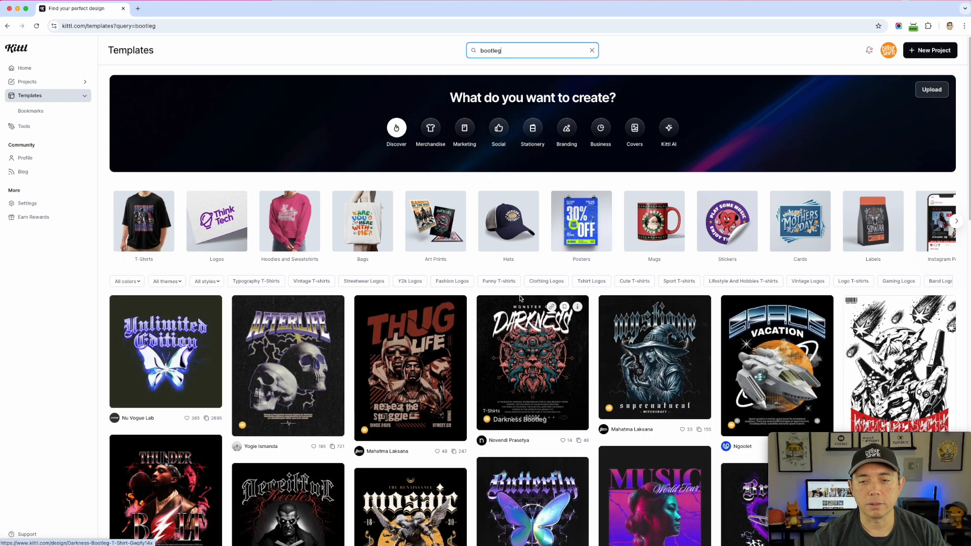
Look through the bootleg template results for a T-shirt design suitable for customizing
{"action": "scroll", "coordinate": [520, 298], "scroll_direction": "down", "scroll_amount": 1}
{"action": "mouse_move", "coordinate": [144, 221]}
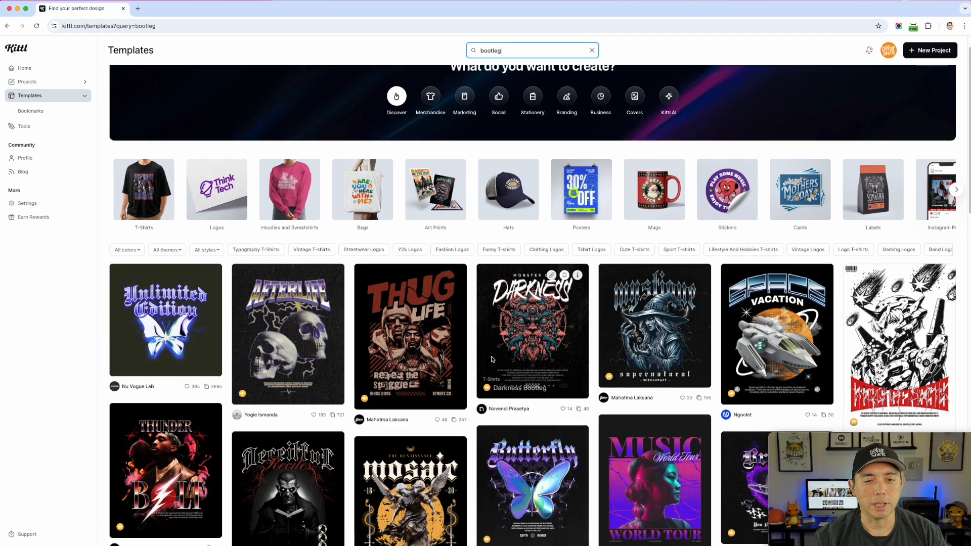
{"action": "scroll", "coordinate": [492, 359], "scroll_direction": "down", "scroll_amount": 2}
{"action": "scroll", "coordinate": [492, 359], "scroll_direction": "down", "scroll_amount": 8}
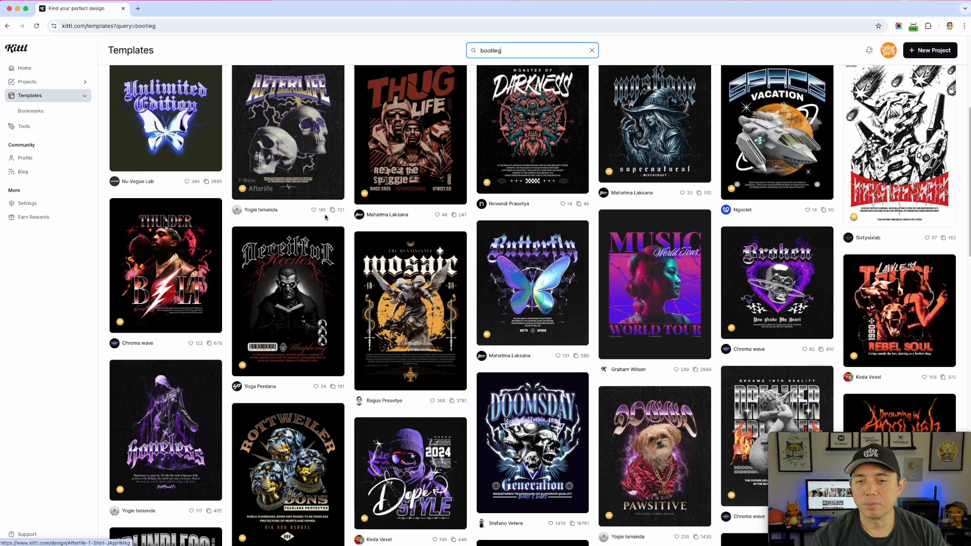
{"action": "scroll", "coordinate": [214, 469], "scroll_direction": "down", "scroll_amount": 3}
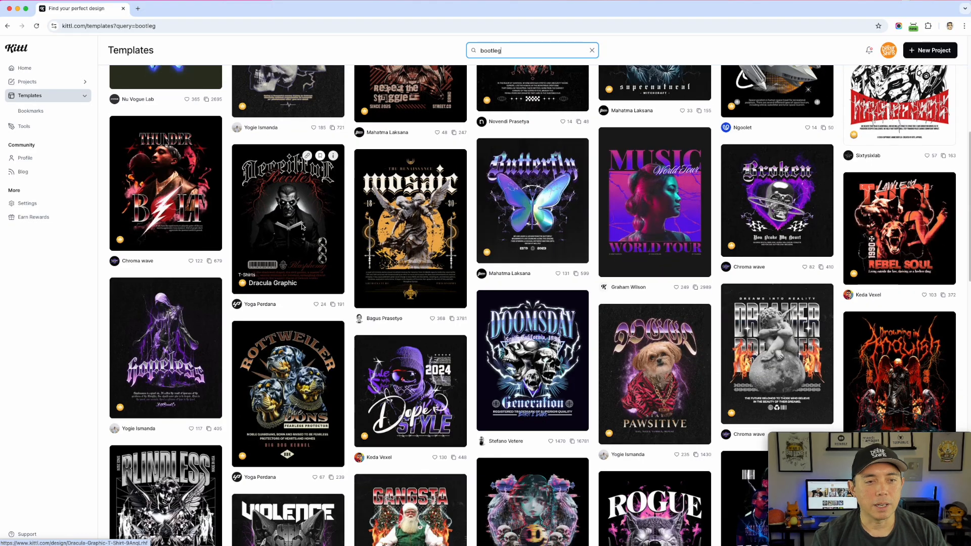
{"action": "scroll", "coordinate": [302, 228], "scroll_direction": "down", "scroll_amount": 8}
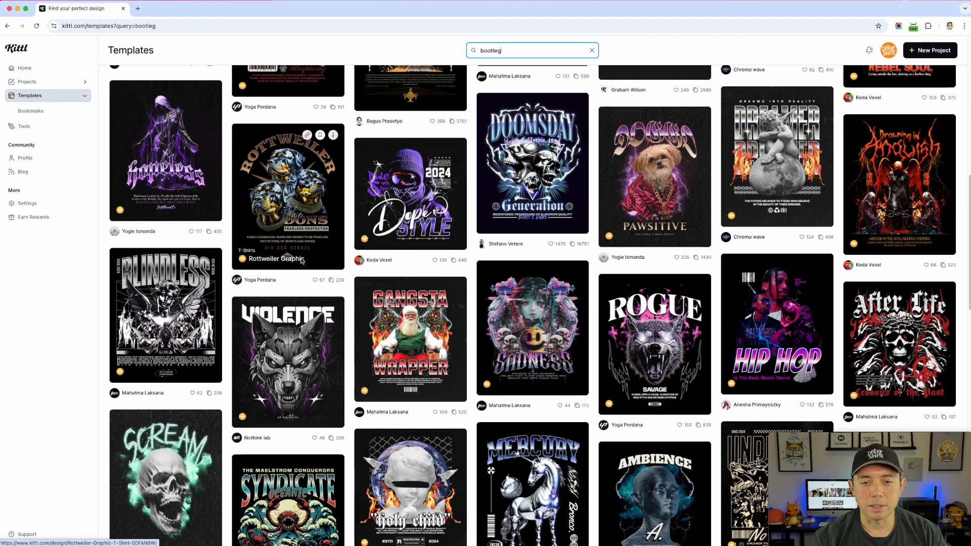
{"action": "scroll", "coordinate": [302, 260], "scroll_direction": "down", "scroll_amount": 5}
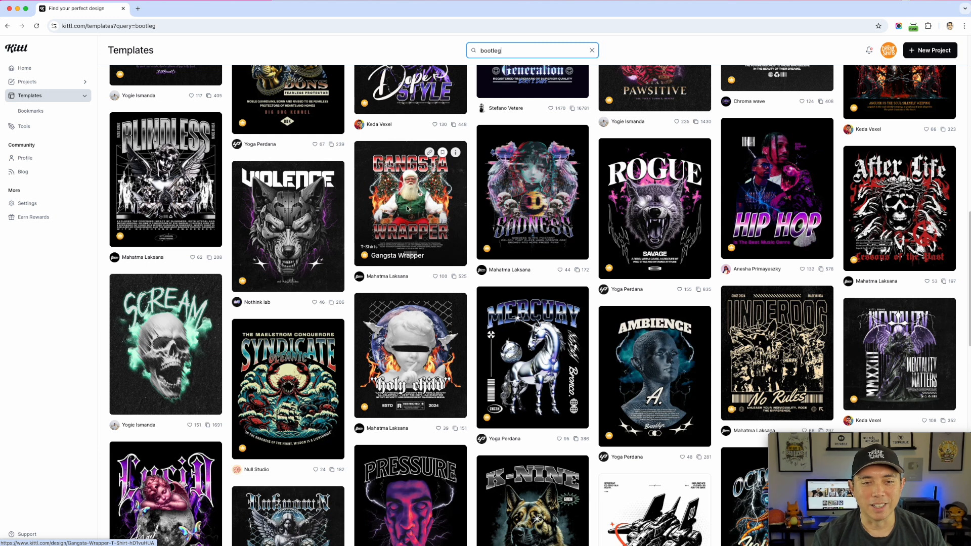
{"action": "scroll", "coordinate": [407, 208], "scroll_direction": "down", "scroll_amount": 7}
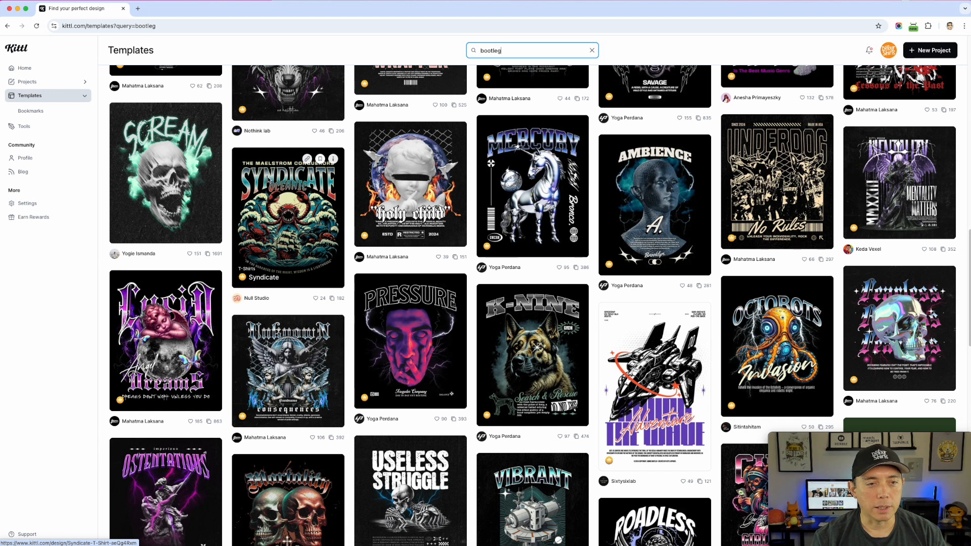
{"action": "scroll", "coordinate": [290, 185], "scroll_direction": "down", "scroll_amount": 5}
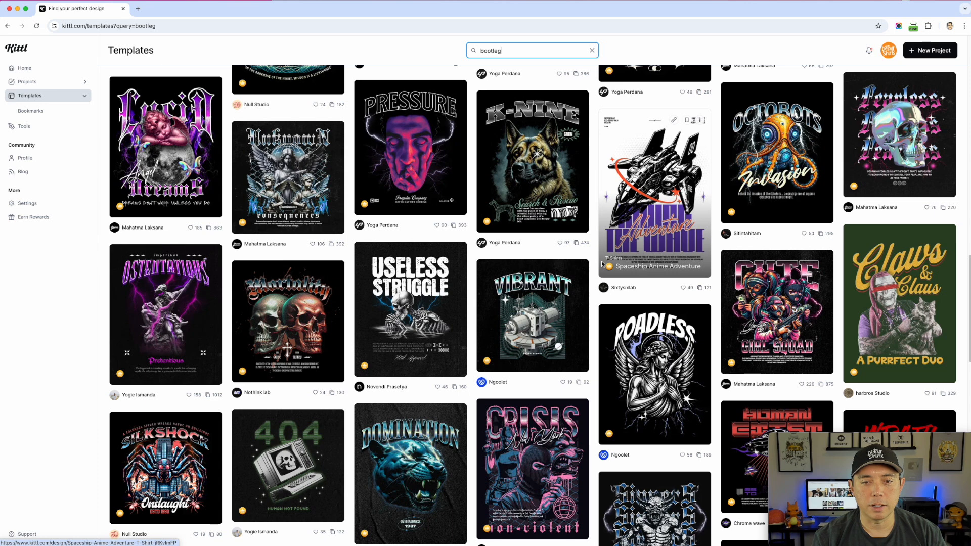
{"action": "scroll", "coordinate": [605, 280], "scroll_direction": "down", "scroll_amount": 3}
{"action": "scroll", "coordinate": [606, 280], "scroll_direction": "down", "scroll_amount": 4}
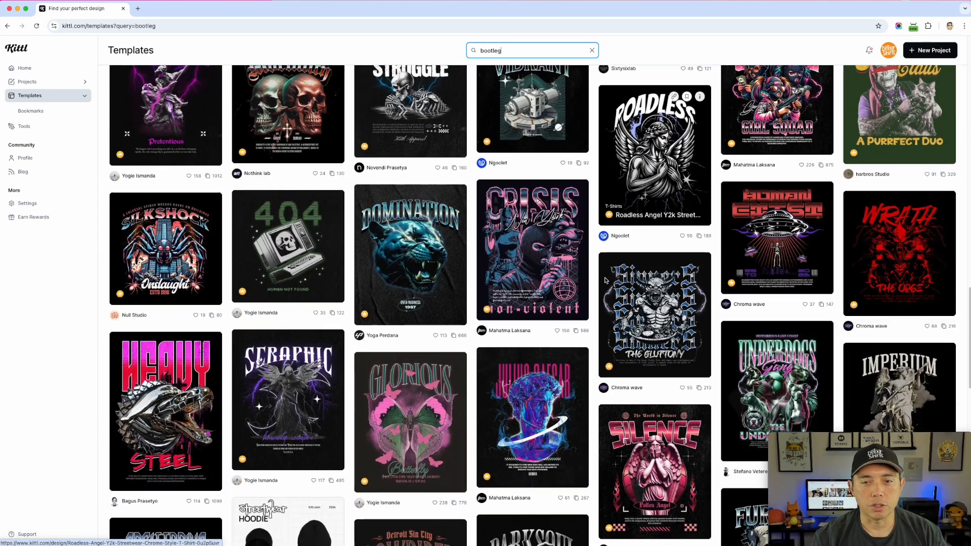
{"action": "scroll", "coordinate": [605, 280], "scroll_direction": "down", "scroll_amount": 6}
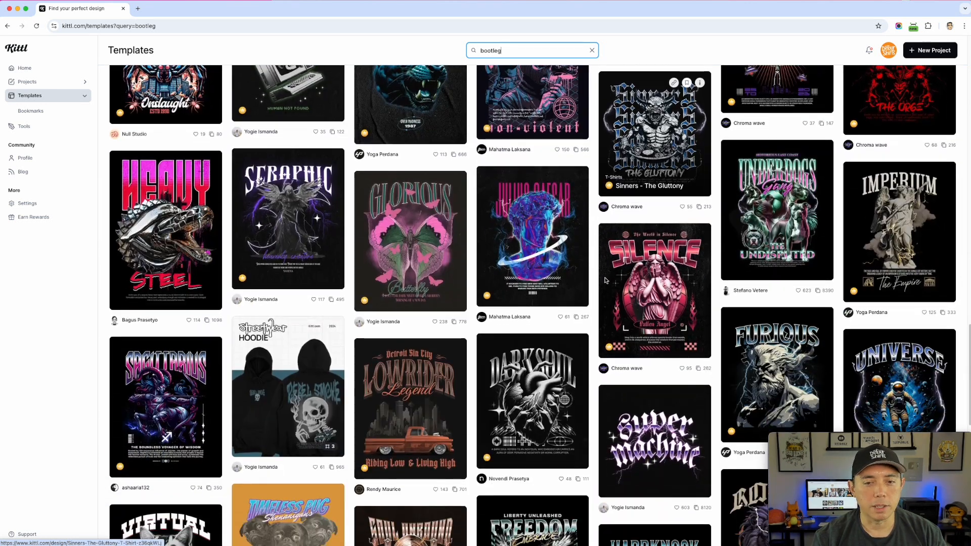
{"action": "scroll", "coordinate": [605, 280], "scroll_direction": "down", "scroll_amount": 3}
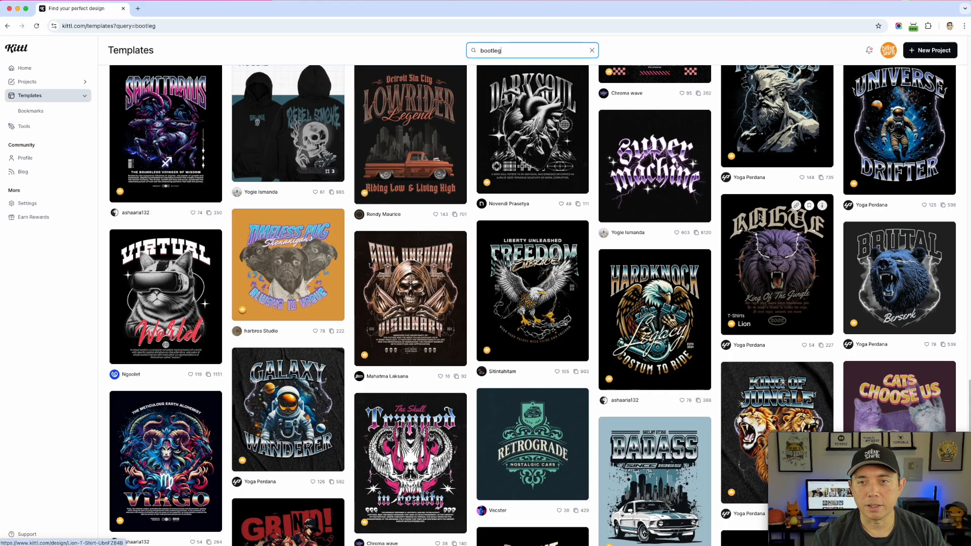
{"action": "scroll", "coordinate": [612, 273], "scroll_direction": "up", "scroll_amount": 3}
{"action": "scroll", "coordinate": [622, 263], "scroll_direction": "down", "scroll_amount": 1}
{"action": "scroll", "coordinate": [622, 263], "scroll_direction": "down", "scroll_amount": 10}
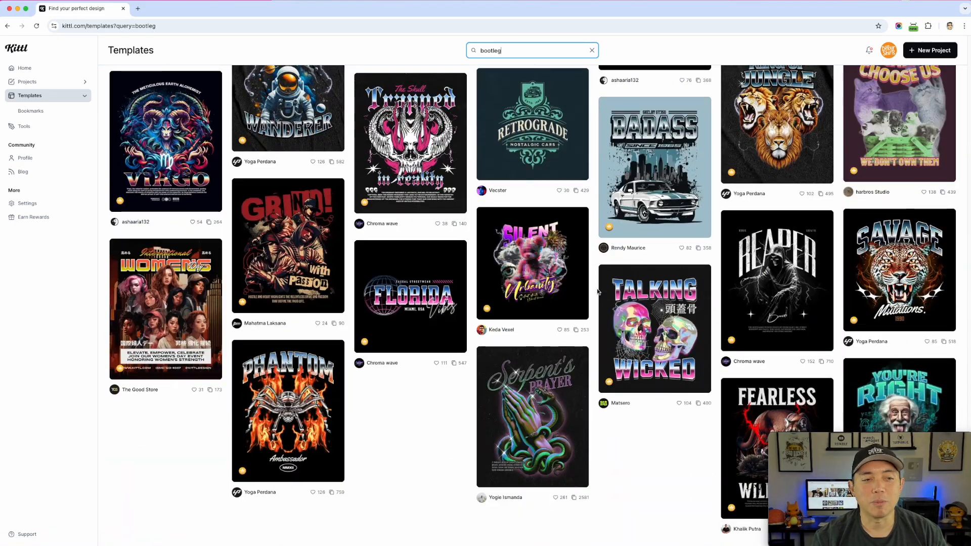
Open the Underdogs Gang T-shirt template from the bootleg results for editing
{"action": "scroll", "coordinate": [705, 276], "scroll_direction": "up", "scroll_amount": 7}
{"action": "scroll", "coordinate": [707, 275], "scroll_direction": "up", "scroll_amount": 5}
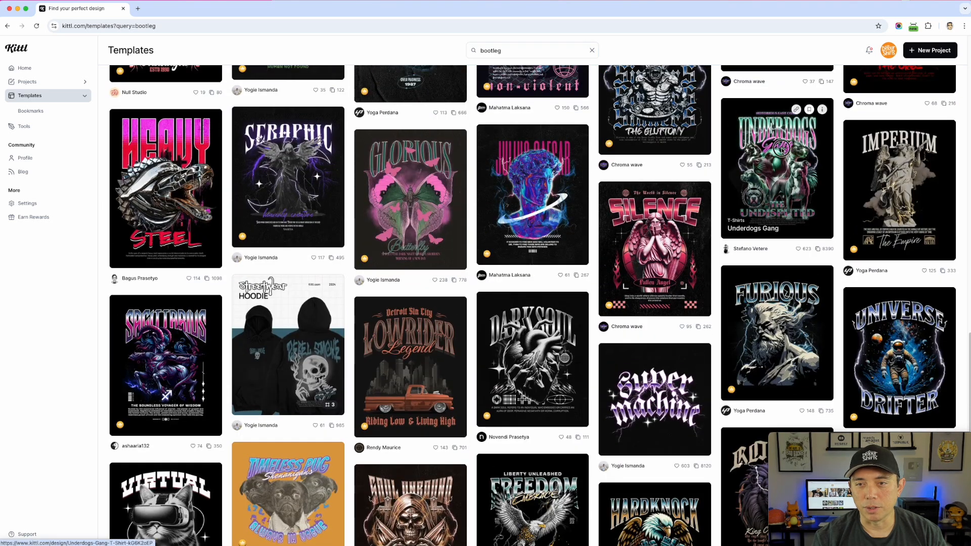
{"action": "left_click", "coordinate": [784, 162]}
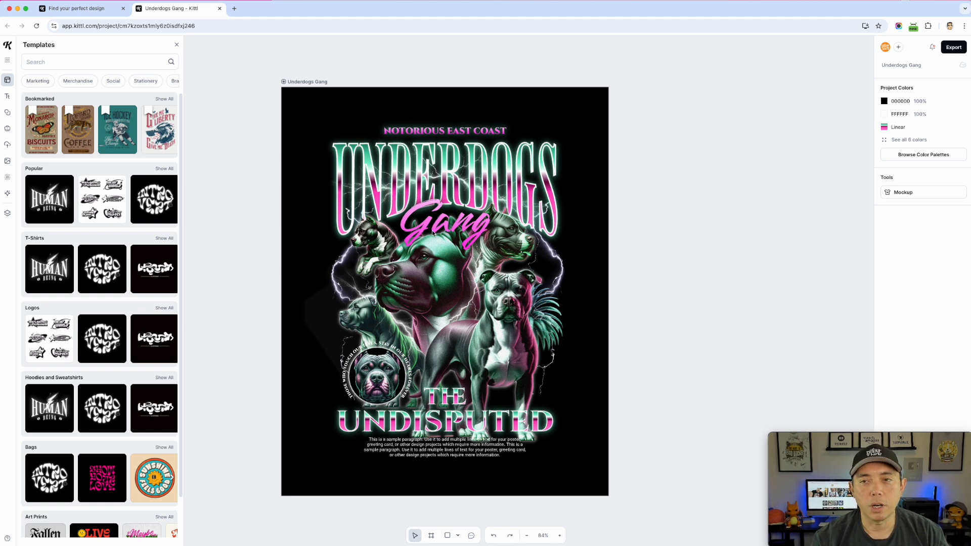
Resize the Underdogs Gang artboard to 4500 px wide by 5400 px high
{"action": "left_click", "coordinate": [302, 82]}
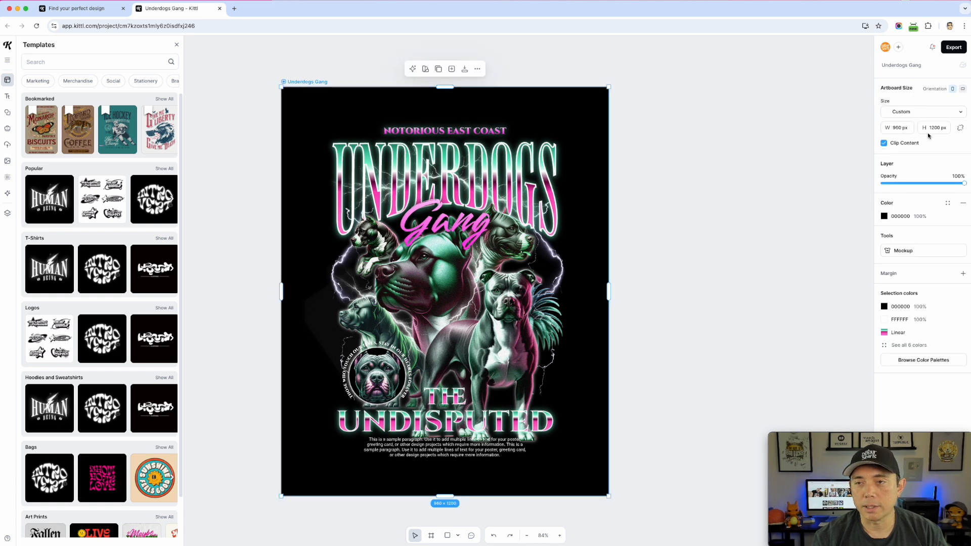
{"action": "left_click", "coordinate": [898, 129]}
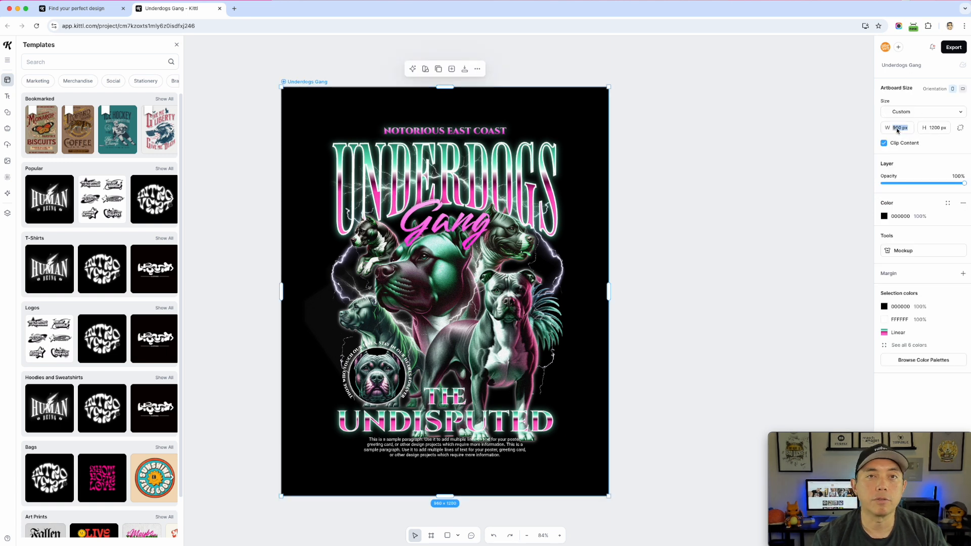
{"action": "left_click", "coordinate": [900, 129]}
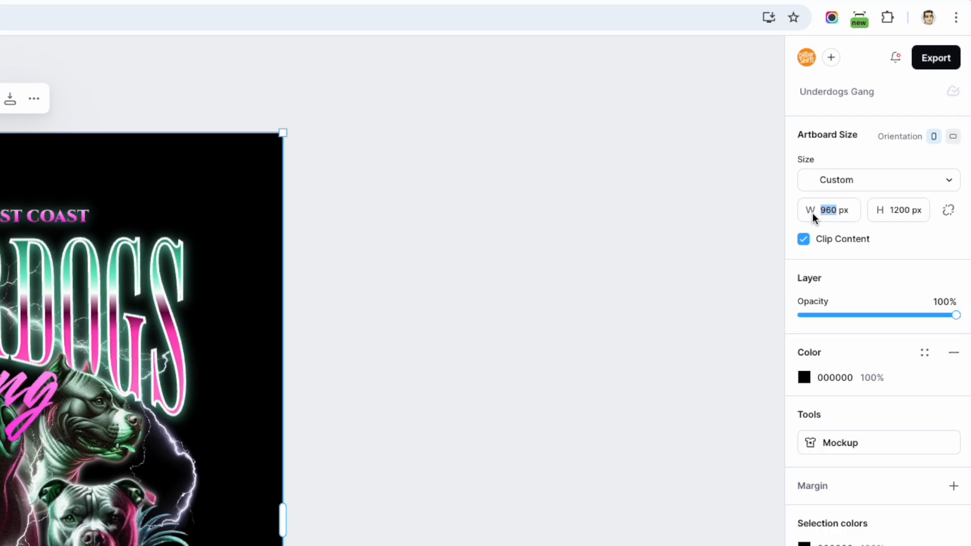
{"action": "type", "text": "450"}
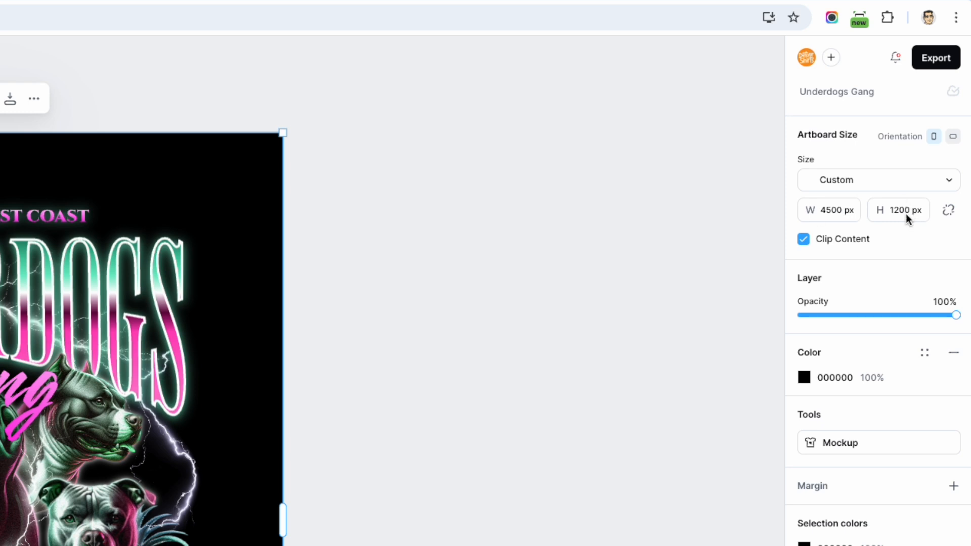
{"action": "left_click", "coordinate": [900, 211]}
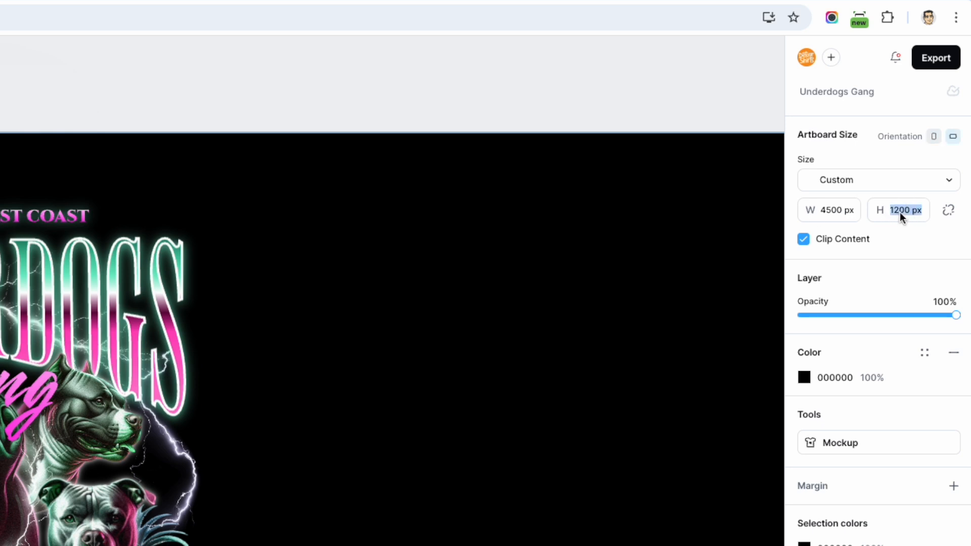
{"action": "type", "text": "54"}
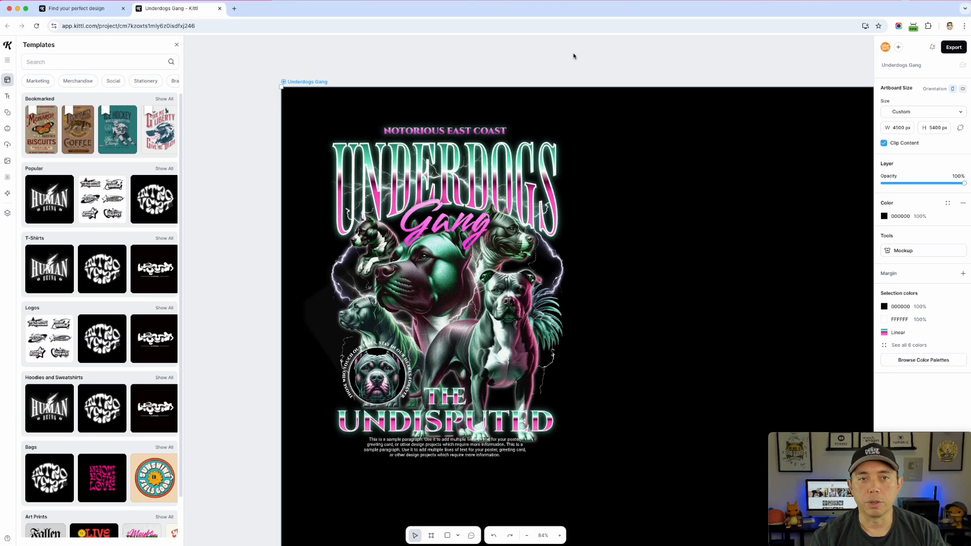
{"action": "left_click", "coordinate": [210, 71]}
Select all the design elements together and scale them up to fill the artboard, about 4420 by 5820 px
{"action": "scroll", "coordinate": [566, 103], "scroll_direction": "down", "scroll_amount": 2}
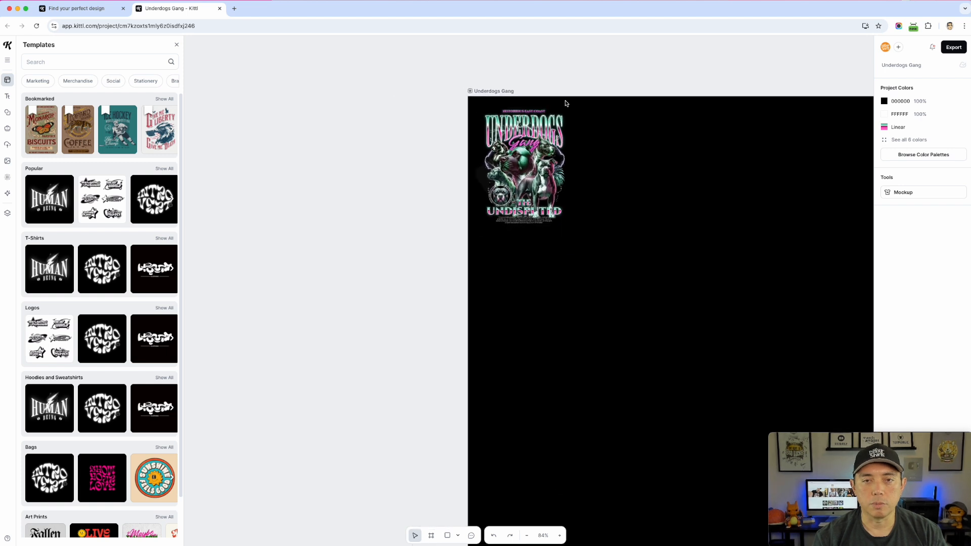
{"action": "scroll", "coordinate": [565, 104], "scroll_direction": "down", "scroll_amount": 2}
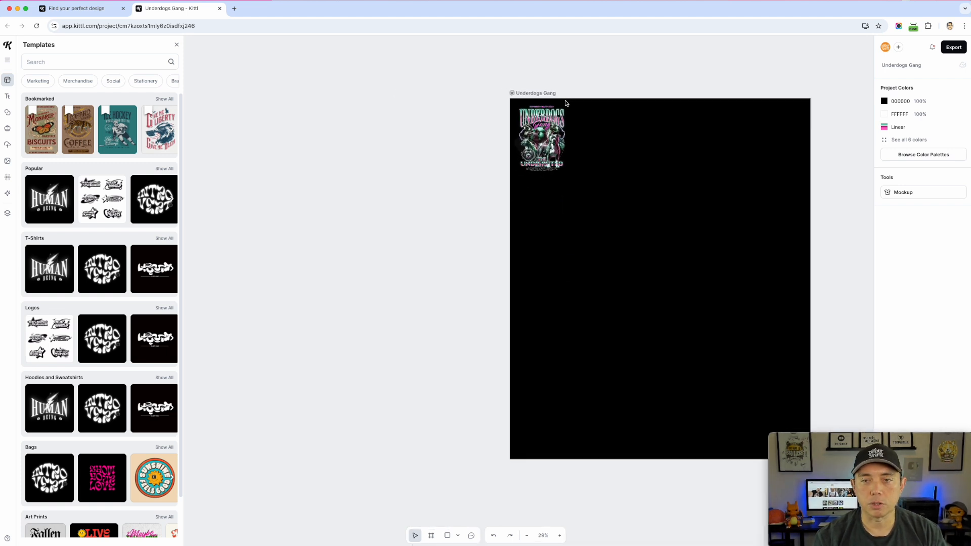
{"action": "left_click_drag", "start_coordinate": [746, 73], "coordinate": [551, 65]}
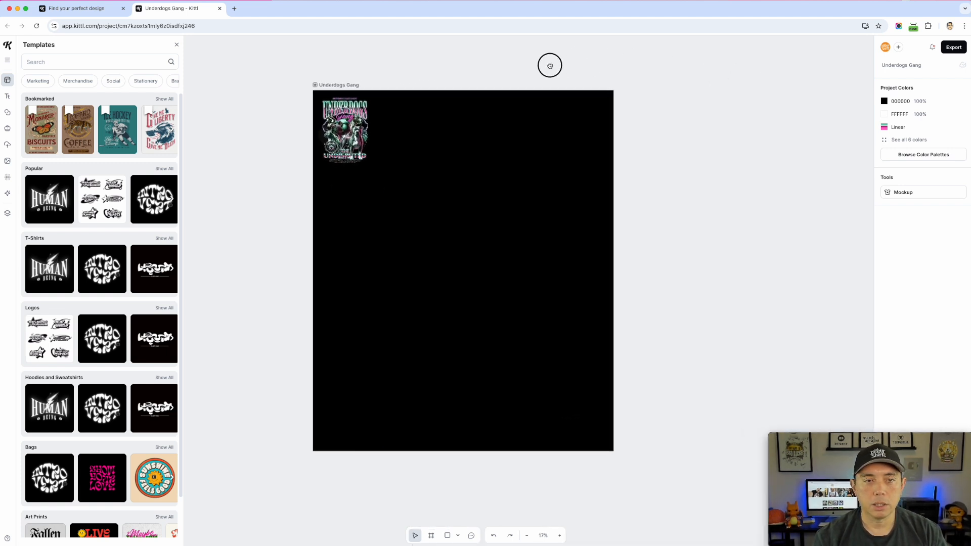
{"action": "left_click_drag", "start_coordinate": [294, 95], "coordinate": [596, 441]}
{"action": "left_click_drag", "start_coordinate": [589, 90], "coordinate": [613, 56]}
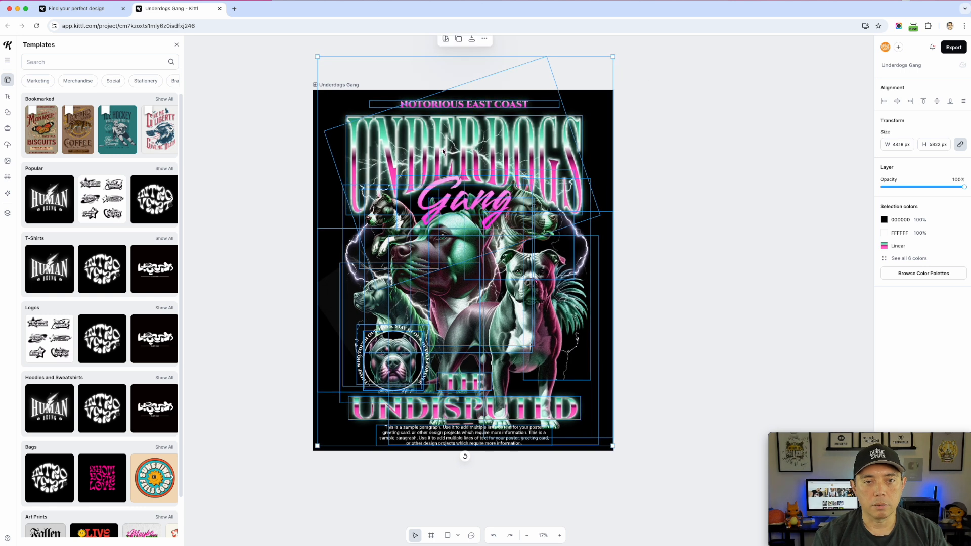
{"action": "left_click", "coordinate": [674, 99]}
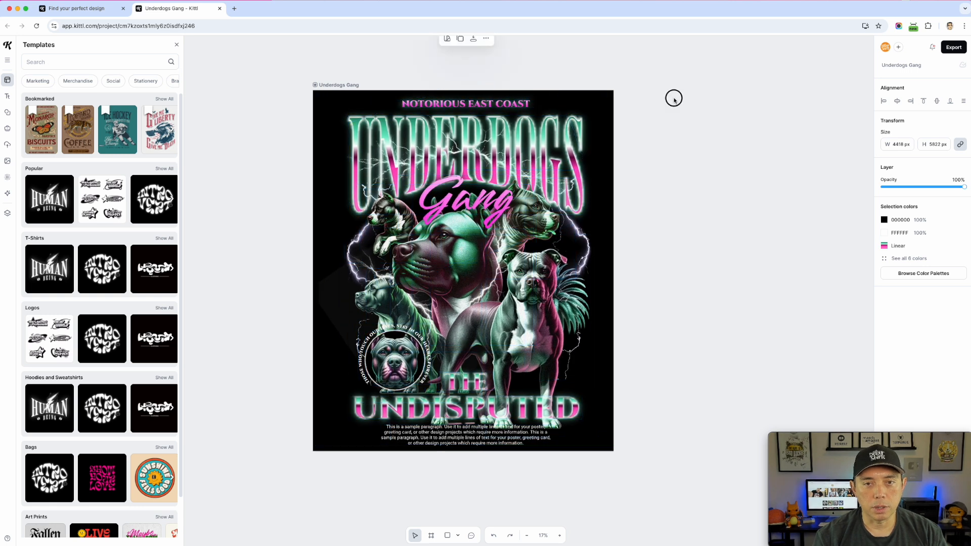
Delete all the dog images and the round dog badge from the artboard, keeping the texts, lightning and palm tree
{"action": "scroll", "coordinate": [453, 192], "scroll_direction": "up", "scroll_amount": 5}
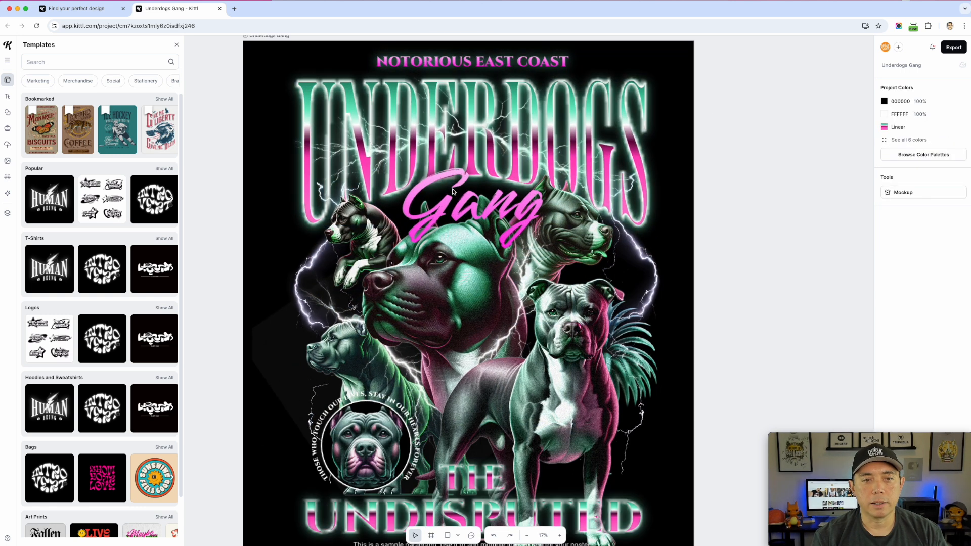
{"action": "scroll", "coordinate": [453, 193], "scroll_direction": "down", "scroll_amount": 3}
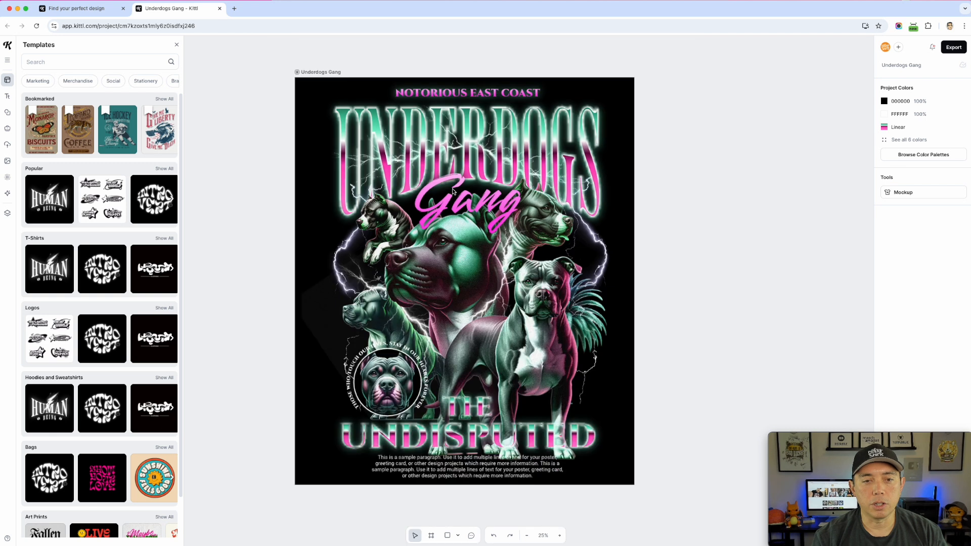
{"action": "left_click", "coordinate": [433, 268]}
{"action": "key", "text": "Delete"}
{"action": "left_click", "coordinate": [521, 327]}
{"action": "key", "text": "Delete"}
{"action": "left_click", "coordinate": [526, 298]}
{"action": "key", "text": "Delete"}
{"action": "left_click", "coordinate": [400, 238]}
{"action": "key", "text": "Delete"}
{"action": "left_click", "coordinate": [402, 355]}
{"action": "key", "text": "Delete"}
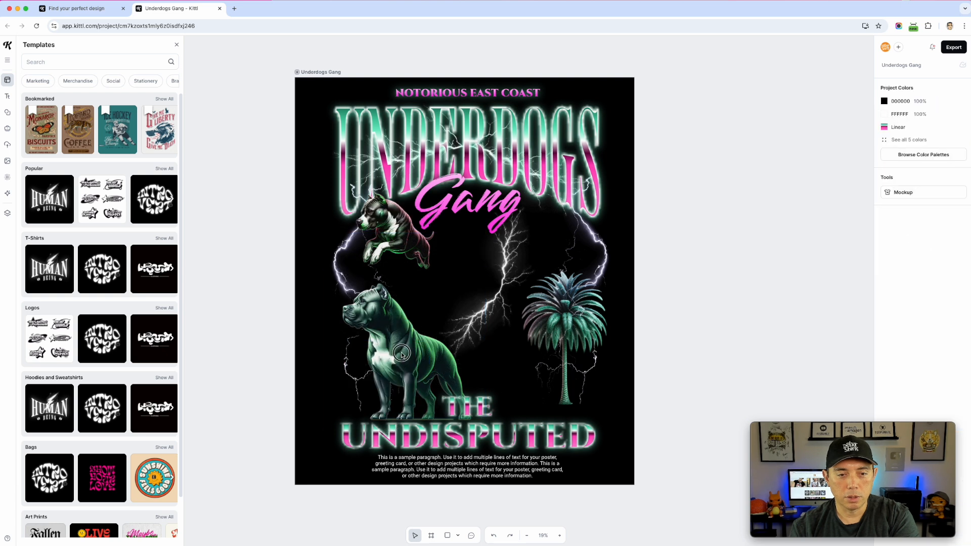
{"action": "left_click", "coordinate": [402, 356]}
{"action": "key", "text": "Delete"}
{"action": "left_click", "coordinate": [392, 235]}
{"action": "key", "text": "Delete"}
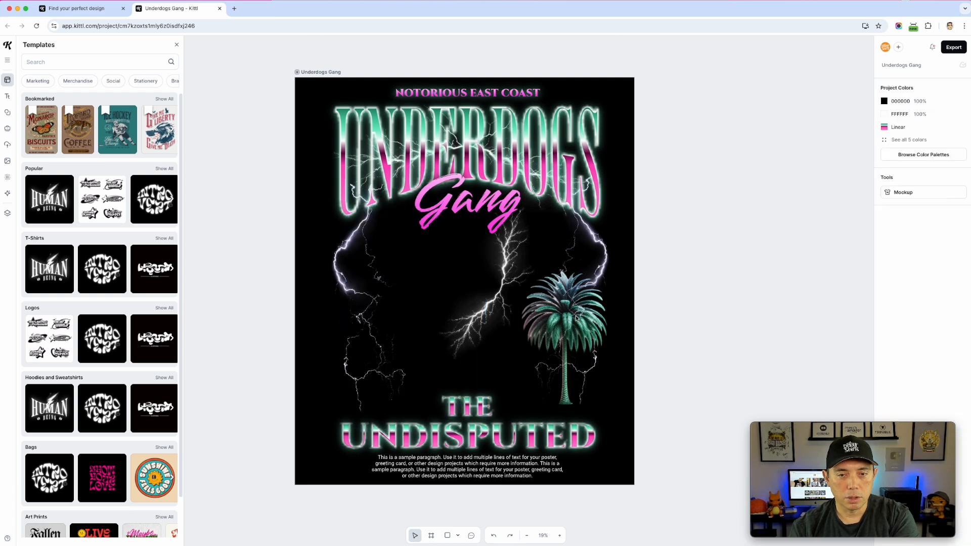
Delete the palm tree and move the "Gang" and "Notorious East Coast" texts onto the empty canvas beside the artboard
{"action": "left_click", "coordinate": [577, 317]}
{"action": "left_click", "coordinate": [575, 317]}
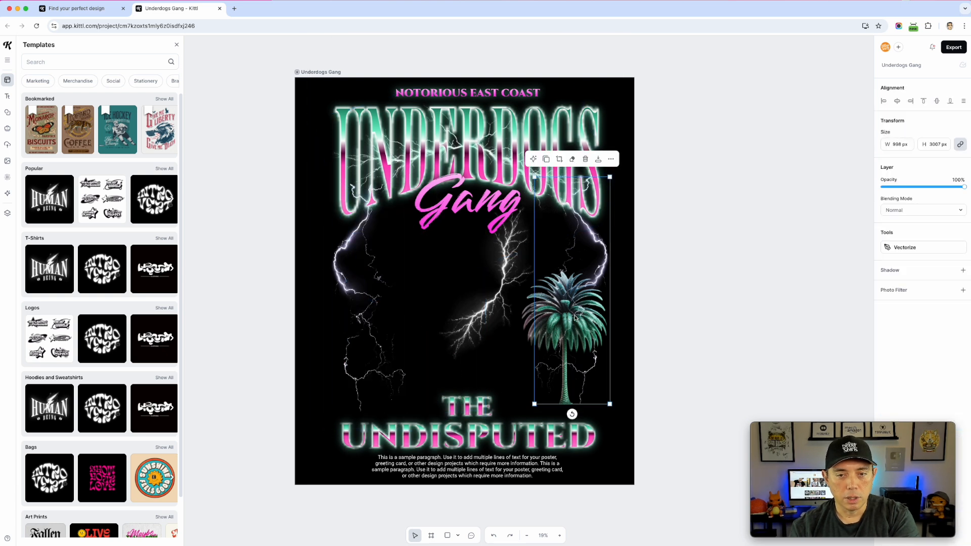
{"action": "left_click", "coordinate": [563, 312]}
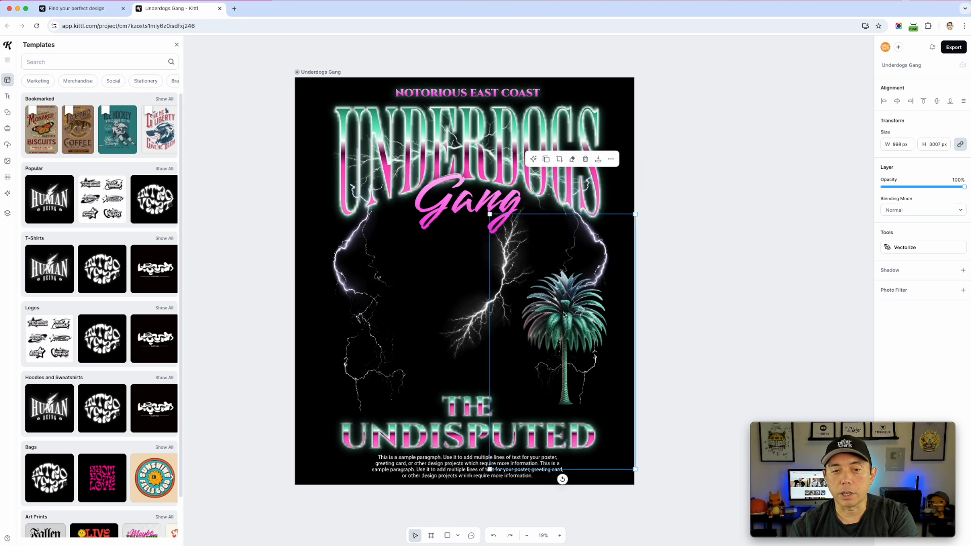
{"action": "left_click_drag", "start_coordinate": [563, 312], "coordinate": [794, 266]}
{"action": "key", "text": "Delete"}
{"action": "left_click_drag", "start_coordinate": [468, 204], "coordinate": [726, 182]}
{"action": "left_click_drag", "start_coordinate": [539, 100], "coordinate": [816, 102]}
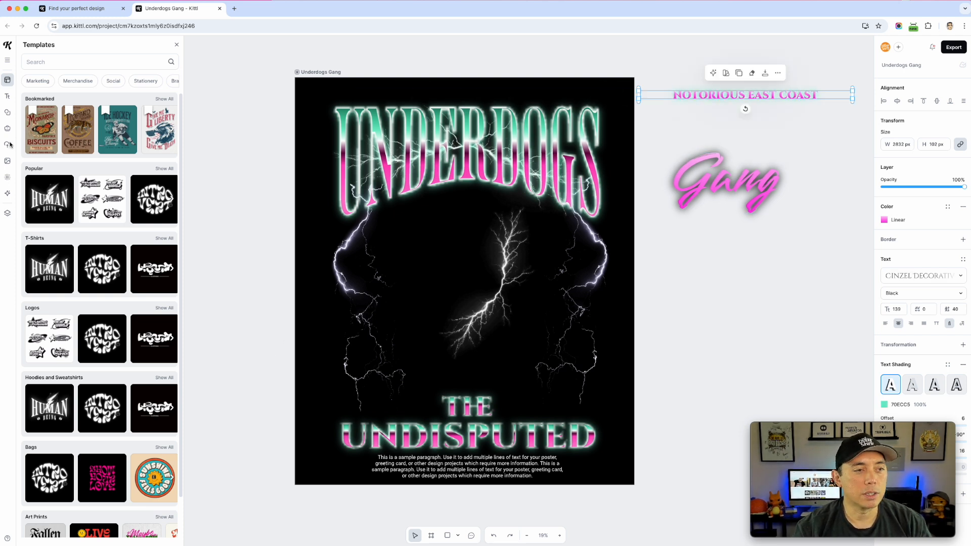
Search the elements library for "raccoon"
{"action": "left_click", "coordinate": [7, 112]}
{"action": "left_click", "coordinate": [46, 63]}
{"action": "type", "text": "racoon"}
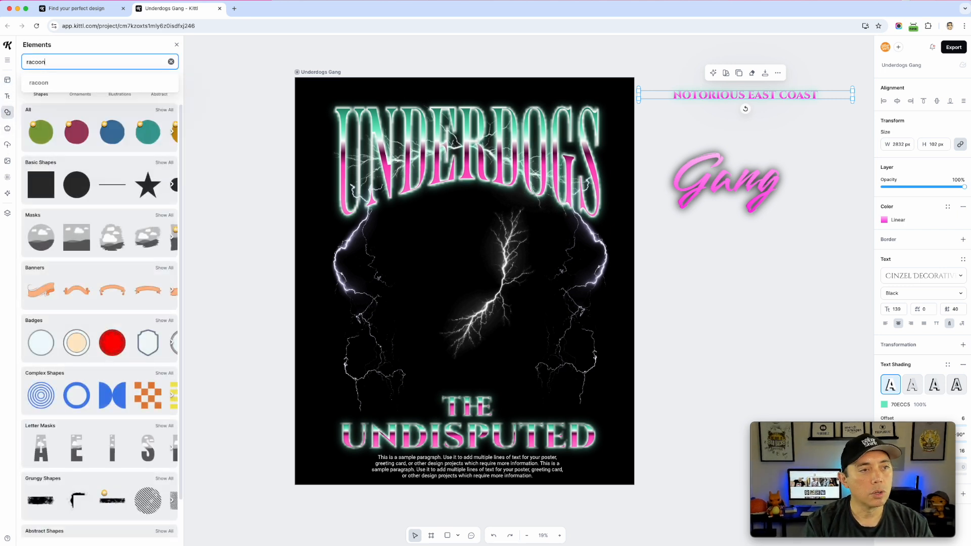
{"action": "key", "text": "BackSpace"}
{"action": "key", "text": "BackSpace"}
{"action": "key", "text": "BackSpace"}
{"action": "type", "text": "coo"}
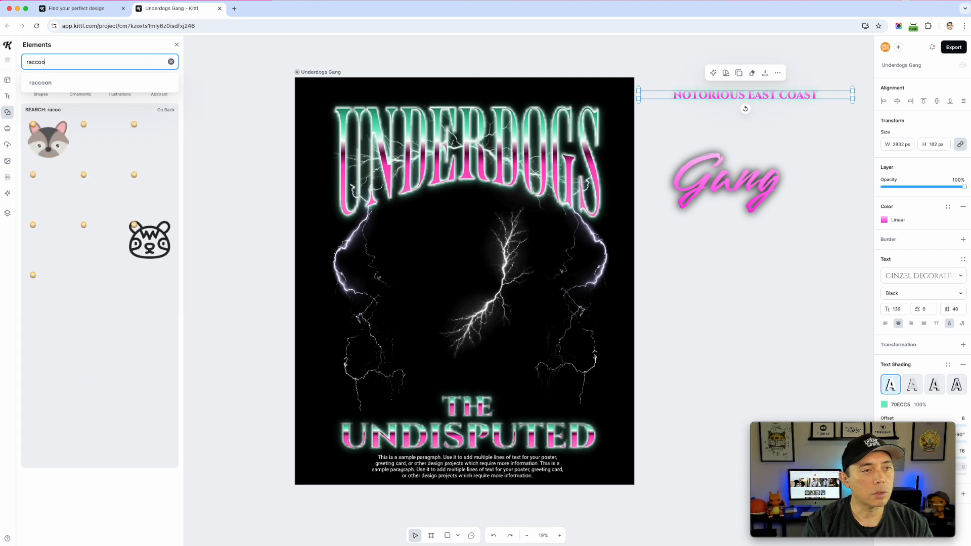
{"action": "type", "text": "n"}
{"action": "key", "text": "Return"}
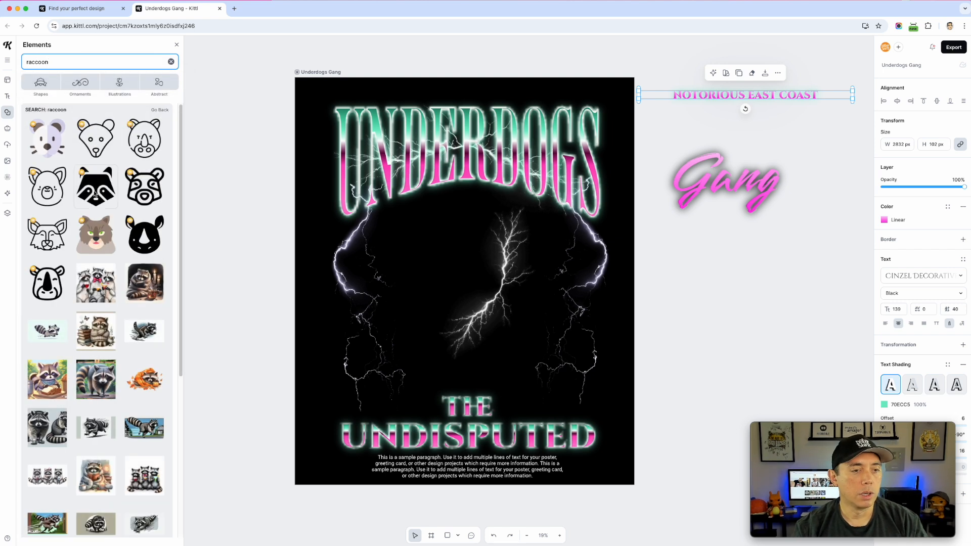
Place the raccoon drinking from a juice box, with its background removed, in the lower left part of the artboard
{"action": "scroll", "coordinate": [97, 300], "scroll_direction": "down", "scroll_amount": 3}
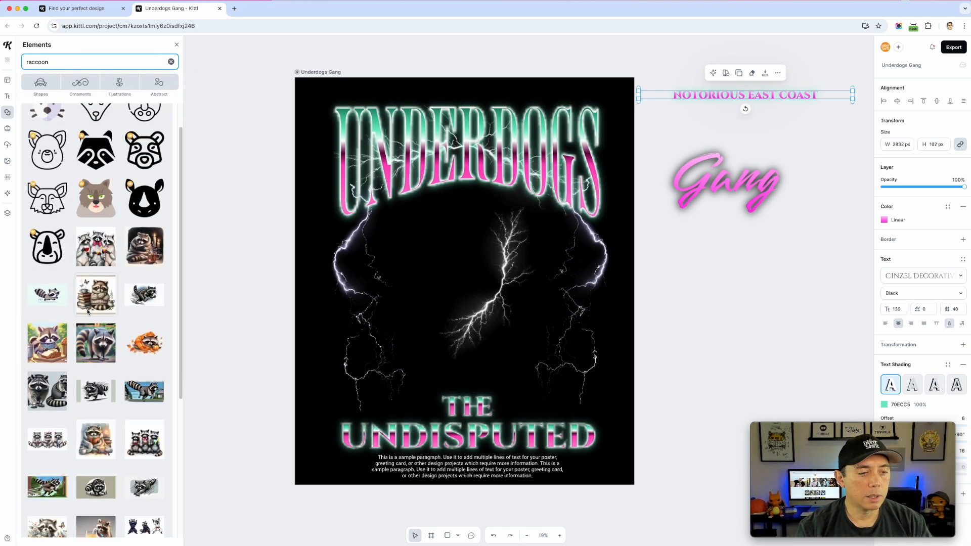
{"action": "scroll", "coordinate": [87, 312], "scroll_direction": "down", "scroll_amount": 1}
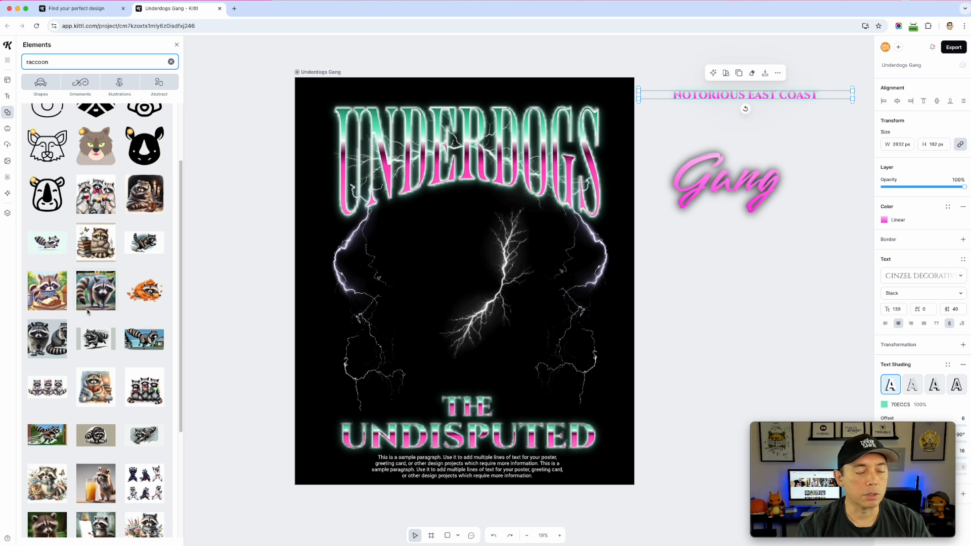
{"action": "scroll", "coordinate": [87, 312], "scroll_direction": "down", "scroll_amount": 8}
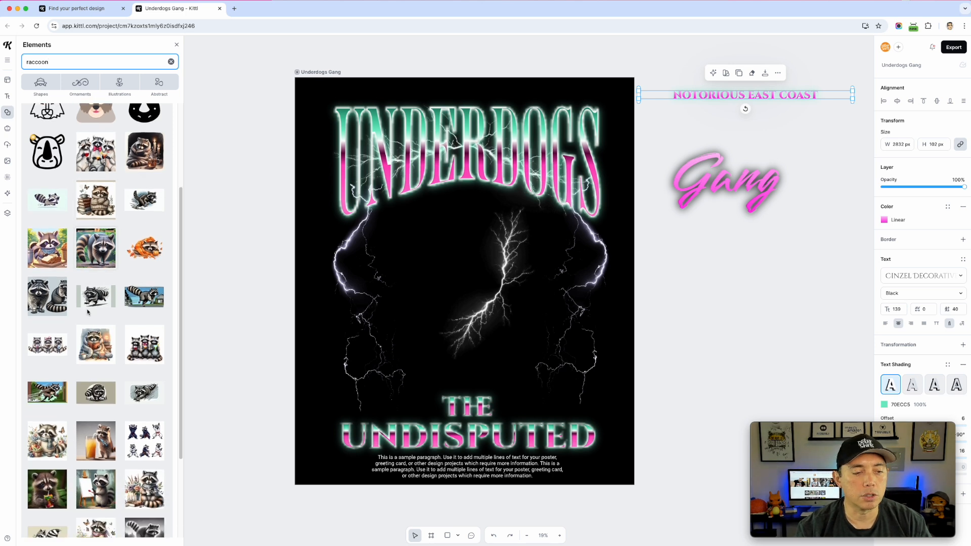
{"action": "scroll", "coordinate": [88, 312], "scroll_direction": "down", "scroll_amount": 3}
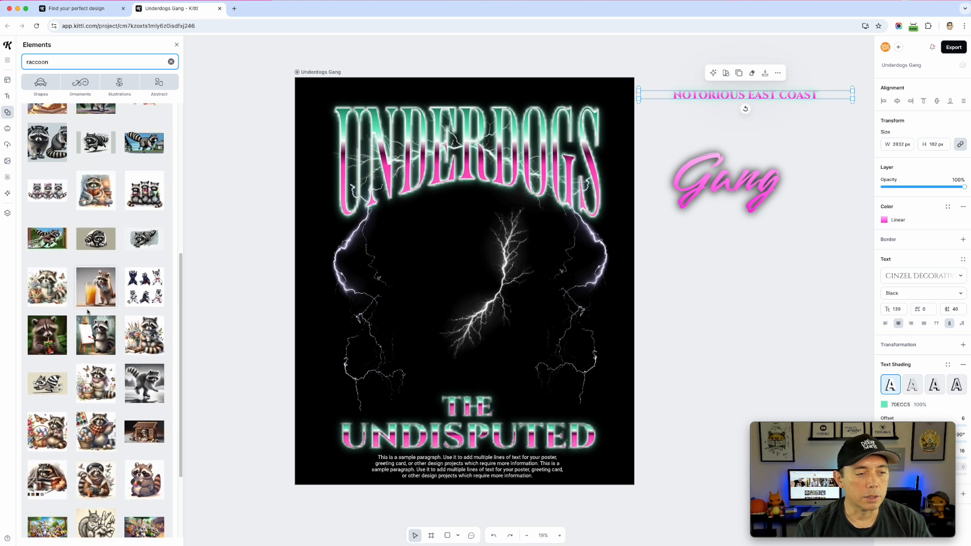
{"action": "left_click", "coordinate": [43, 288]}
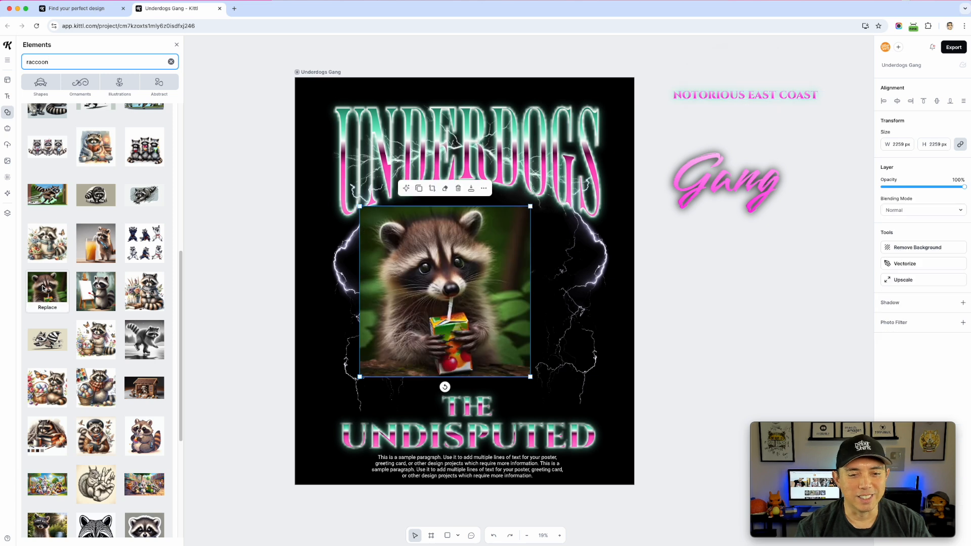
{"action": "left_click_drag", "start_coordinate": [450, 287], "coordinate": [434, 300]}
{"action": "left_click_drag", "start_coordinate": [402, 270], "coordinate": [439, 266]}
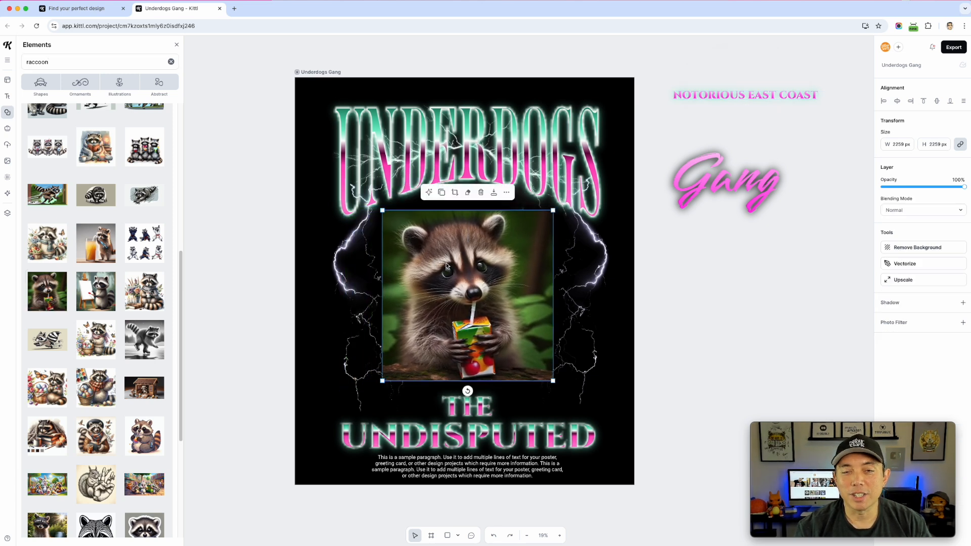
{"action": "left_click", "coordinate": [914, 248]}
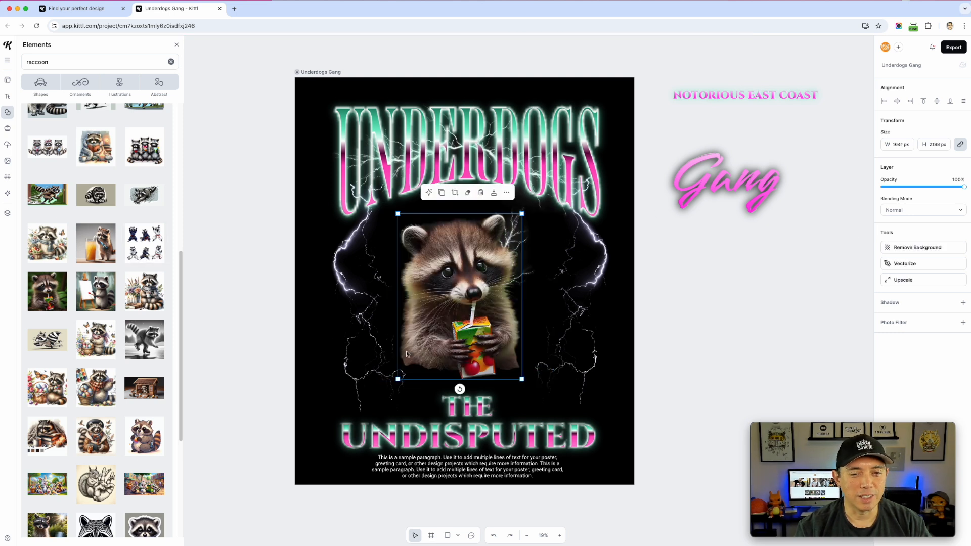
{"action": "left_click_drag", "start_coordinate": [472, 323], "coordinate": [415, 365]}
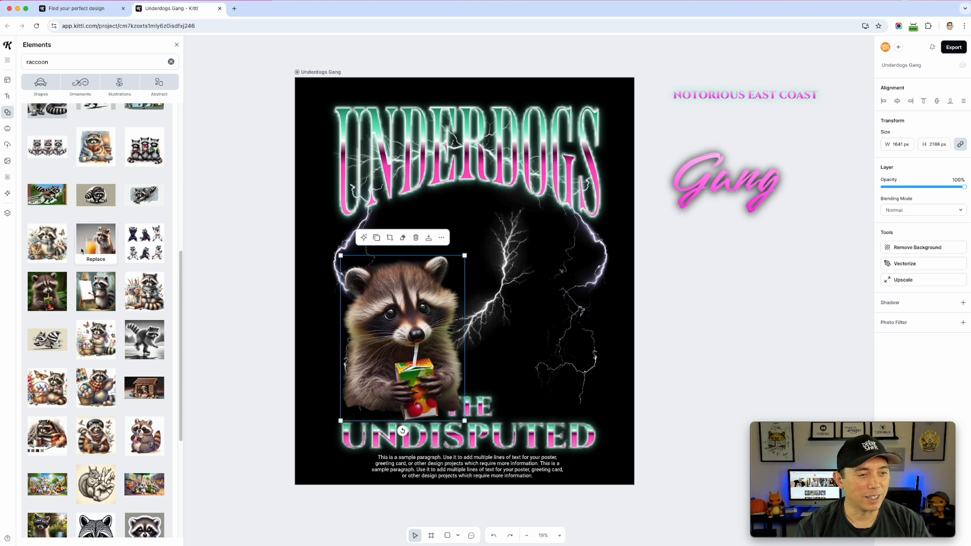
Place the brown raccoon with raised paws, with its background removed, to the right of the juice-box raccoon
{"action": "scroll", "coordinate": [87, 299], "scroll_direction": "down", "scroll_amount": 5}
{"action": "scroll", "coordinate": [87, 298], "scroll_direction": "down", "scroll_amount": 7}
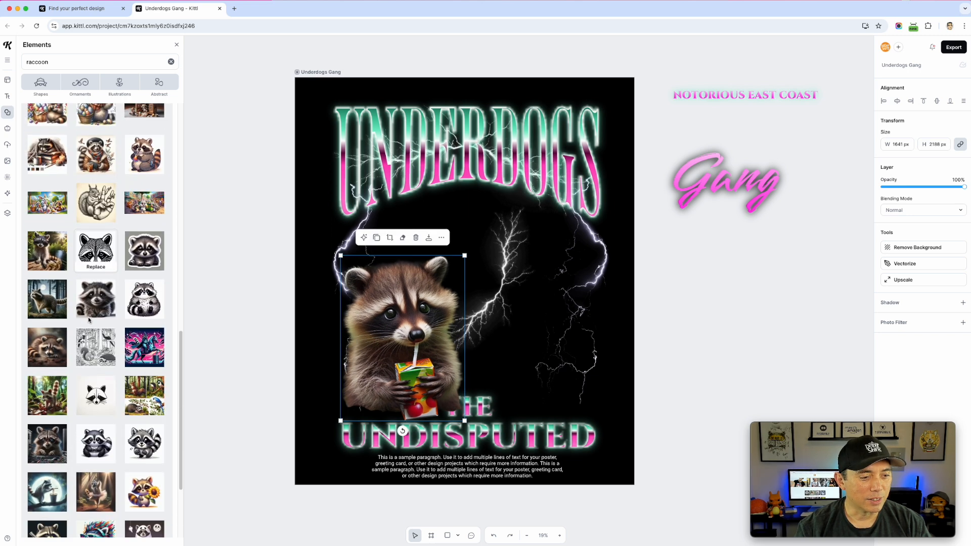
{"action": "scroll", "coordinate": [89, 320], "scroll_direction": "down", "scroll_amount": 4}
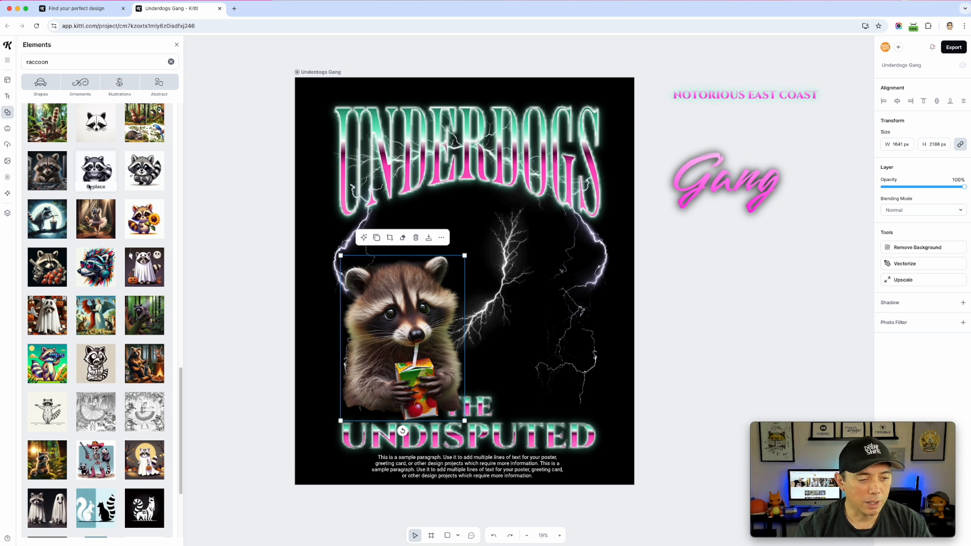
{"action": "scroll", "coordinate": [90, 243], "scroll_direction": "down", "scroll_amount": 6}
{"action": "scroll", "coordinate": [90, 256], "scroll_direction": "down", "scroll_amount": 1}
{"action": "scroll", "coordinate": [48, 292], "scroll_direction": "down", "scroll_amount": 1}
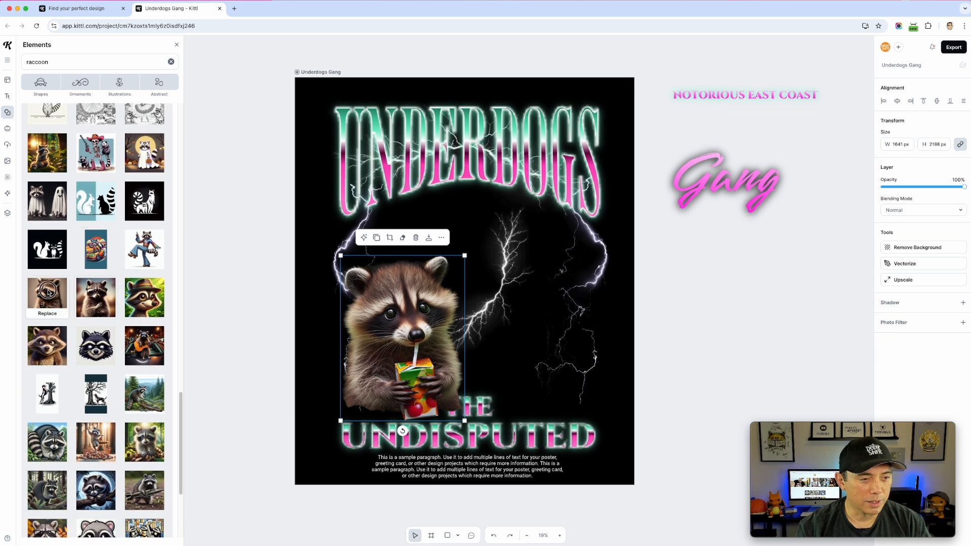
{"action": "left_click", "coordinate": [48, 293]}
{"action": "left_click_drag", "start_coordinate": [435, 312], "coordinate": [509, 350]}
{"action": "left_click", "coordinate": [915, 247]}
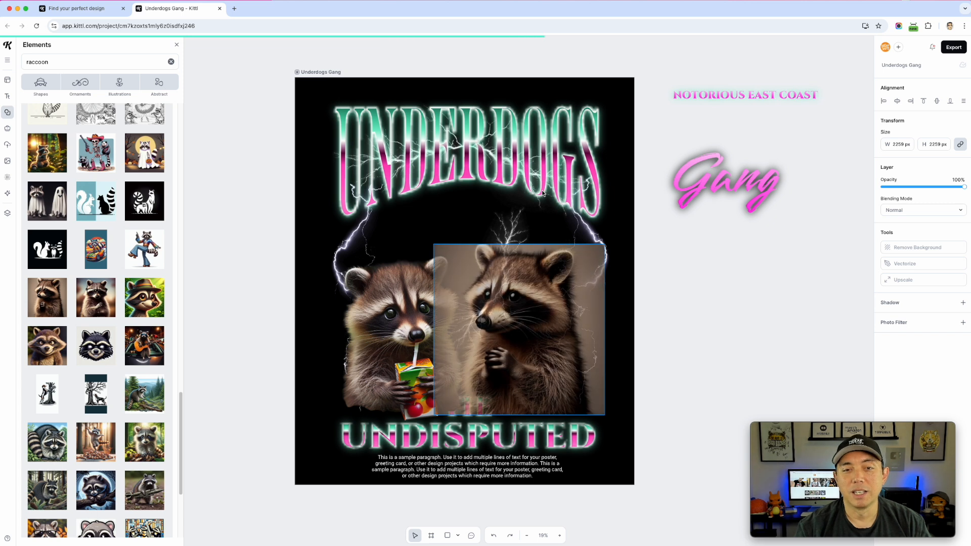
{"action": "mouse_move", "coordinate": [109, 265]}
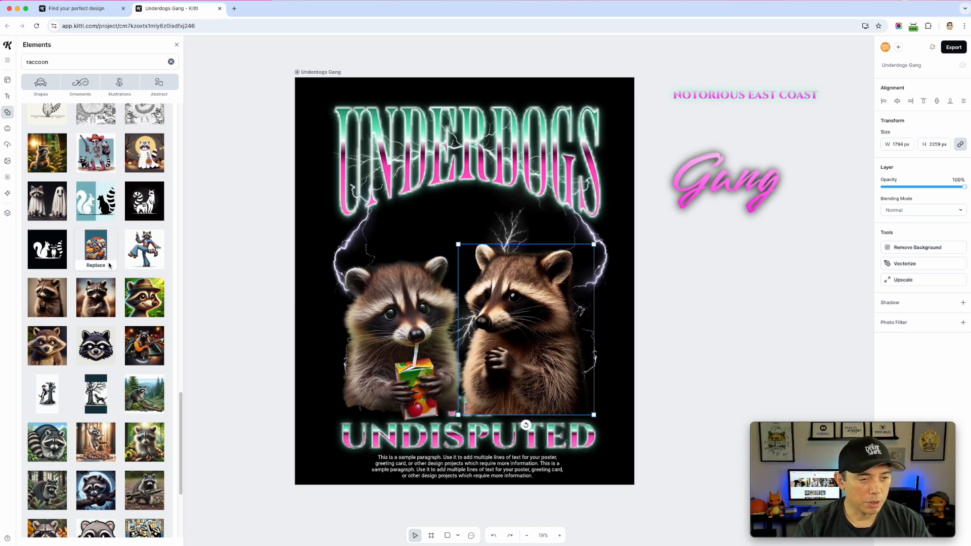
{"action": "left_click_drag", "start_coordinate": [482, 358], "coordinate": [483, 366]}
Place the raccoon wearing glasses, with its background removed, centered above the other two raccoons
{"action": "scroll", "coordinate": [114, 388], "scroll_direction": "down", "scroll_amount": 3}
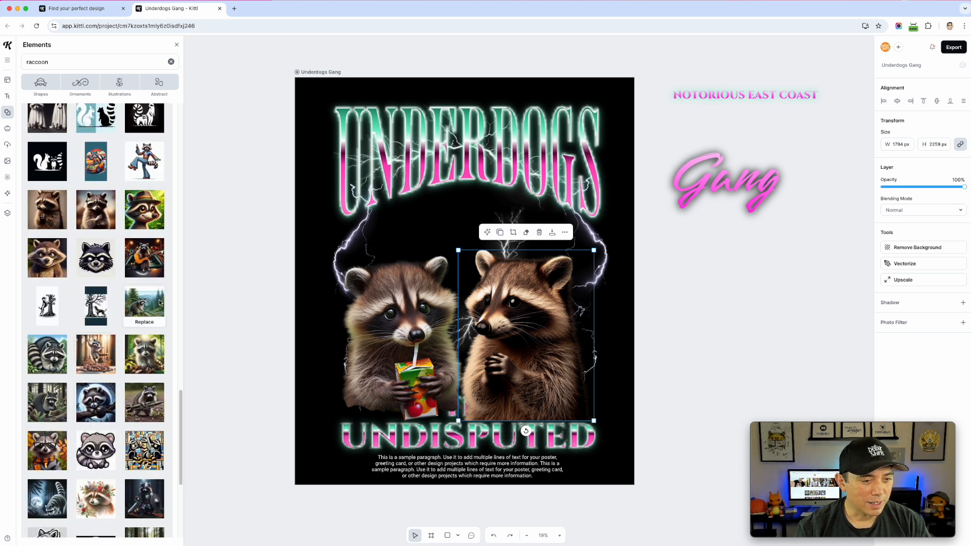
{"action": "scroll", "coordinate": [122, 372], "scroll_direction": "down", "scroll_amount": 5}
{"action": "left_click", "coordinate": [47, 372]}
{"action": "left_click_drag", "start_coordinate": [443, 283], "coordinate": [476, 263]}
{"action": "left_click", "coordinate": [913, 248]}
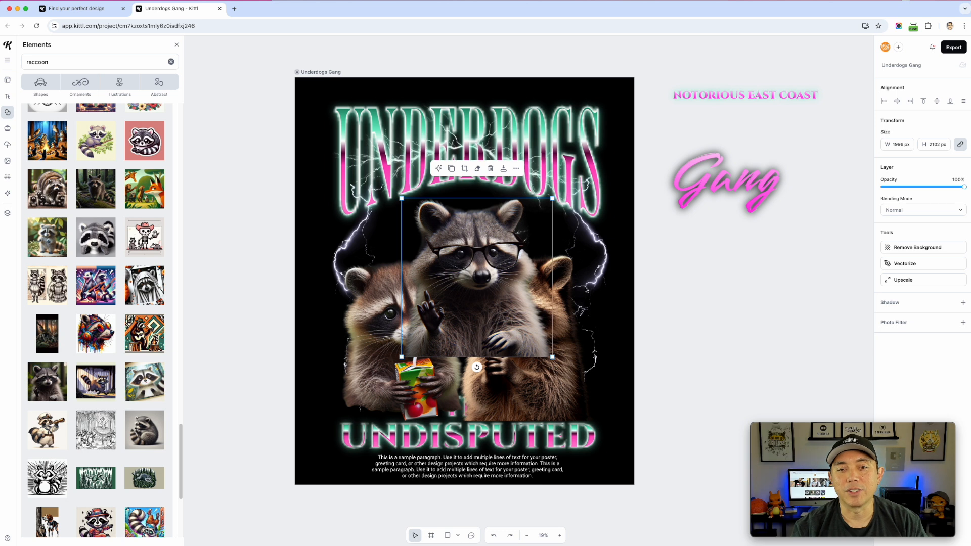
{"action": "left_click_drag", "start_coordinate": [454, 272], "coordinate": [467, 268]}
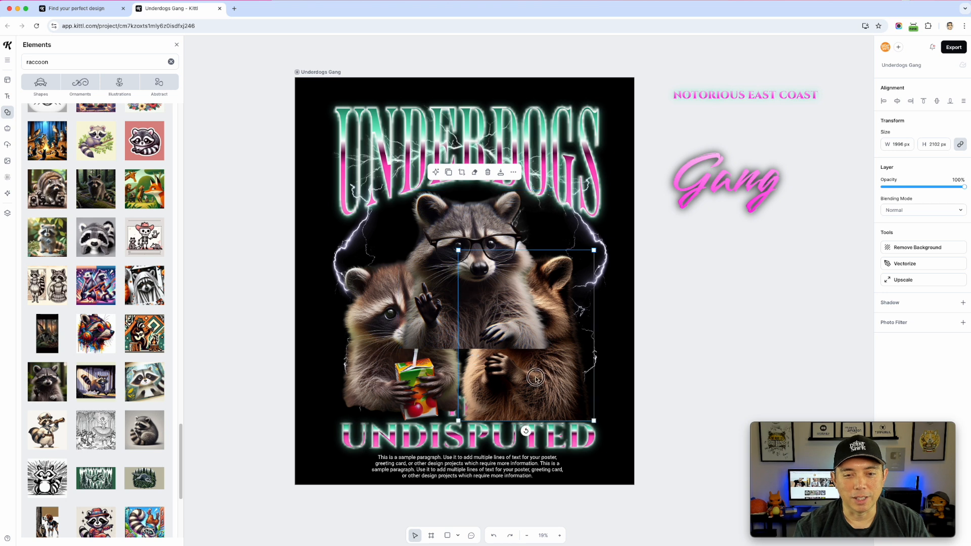
Move the raccoon with glasses two layers backward, behind both of the other raccoons
{"action": "left_click", "coordinate": [466, 253]}
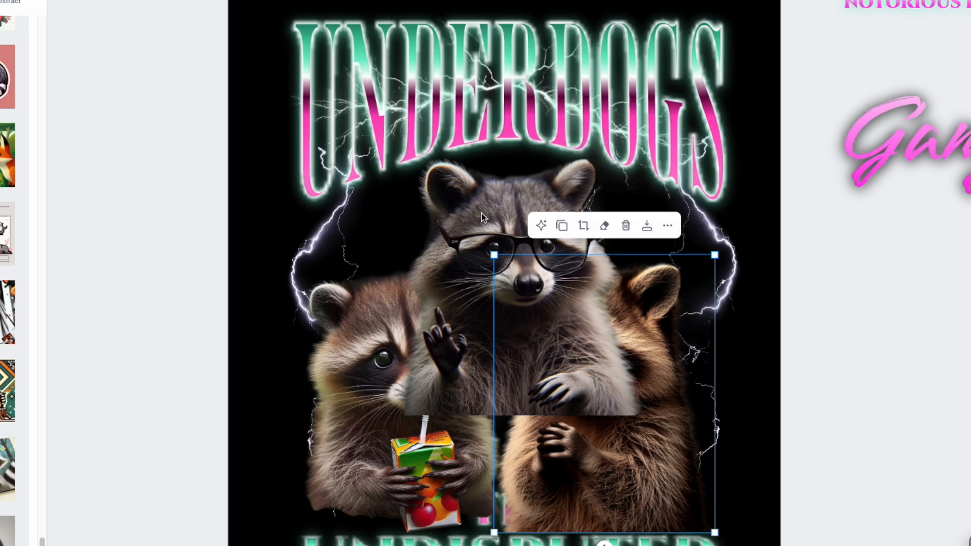
{"action": "left_click", "coordinate": [453, 226]}
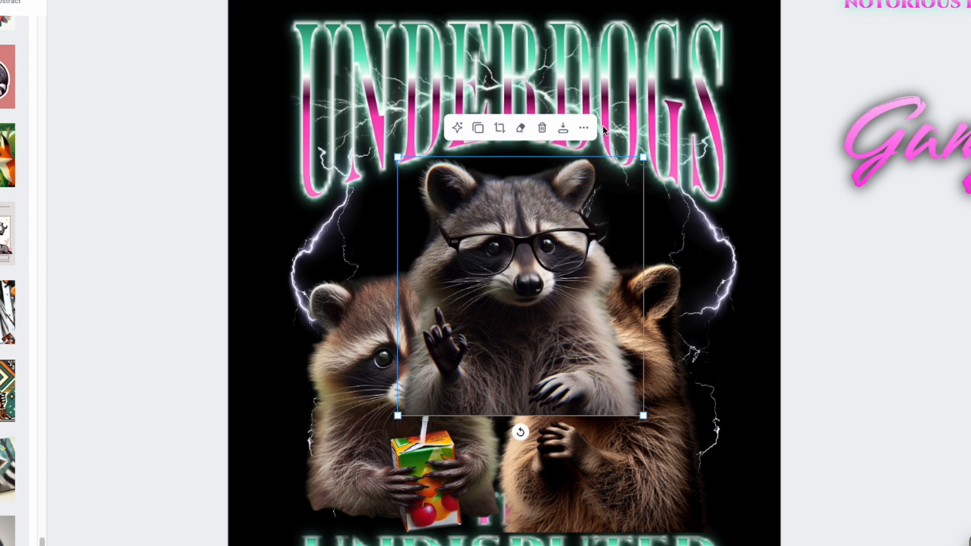
{"action": "left_click", "coordinate": [585, 128]}
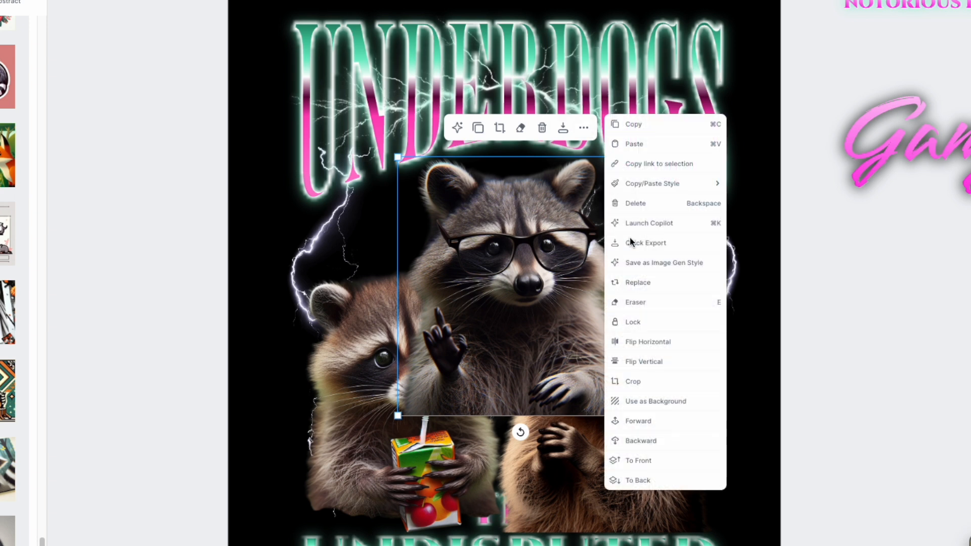
{"action": "left_click", "coordinate": [652, 440]}
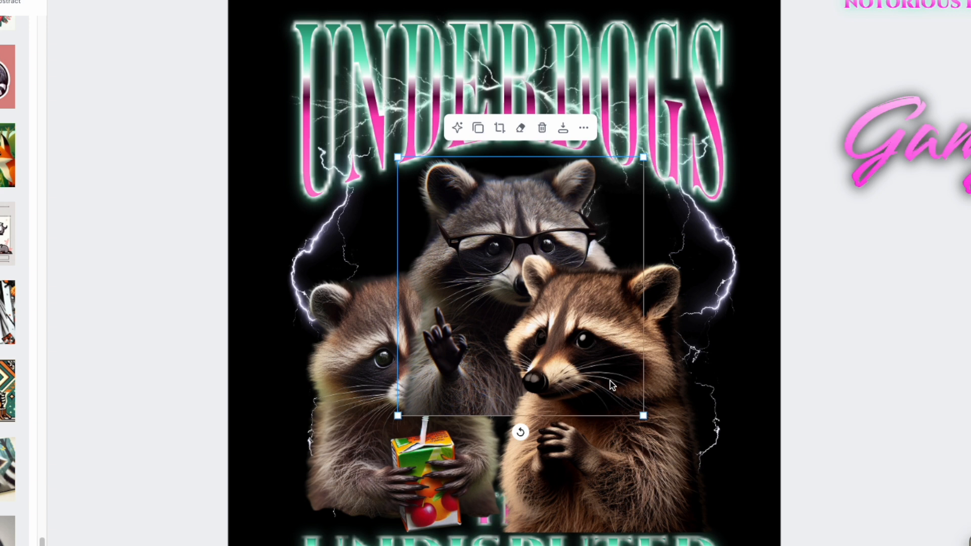
{"action": "left_click", "coordinate": [585, 130]}
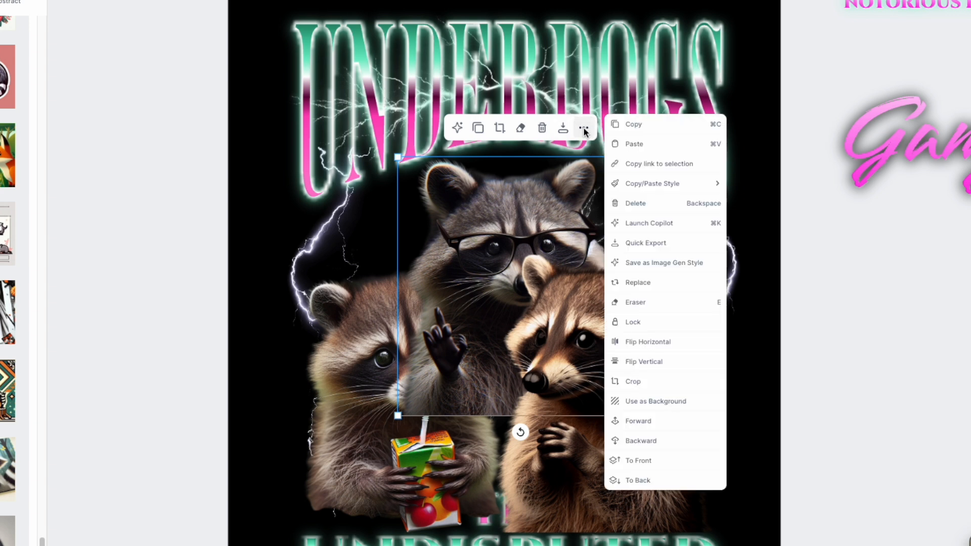
{"action": "left_click", "coordinate": [653, 440]}
{"action": "left_click", "coordinate": [852, 410]}
Group the raccoons closer together, with the glasses raccoon above the juice-box one, leaving space at the upper right below the headline
{"action": "left_click", "coordinate": [383, 363]}
{"action": "left_click_drag", "start_coordinate": [383, 364], "coordinate": [391, 368]}
{"action": "left_click_drag", "start_coordinate": [508, 230], "coordinate": [425, 210]}
{"action": "mouse_move", "coordinate": [578, 283]}
{"action": "left_mouse_down"}
{"action": "mouse_move", "coordinate": [591, 291]}
{"action": "mouse_move", "coordinate": [576, 301]}
{"action": "left_mouse_up"}
{"action": "left_click_drag", "start_coordinate": [408, 379], "coordinate": [419, 383]}
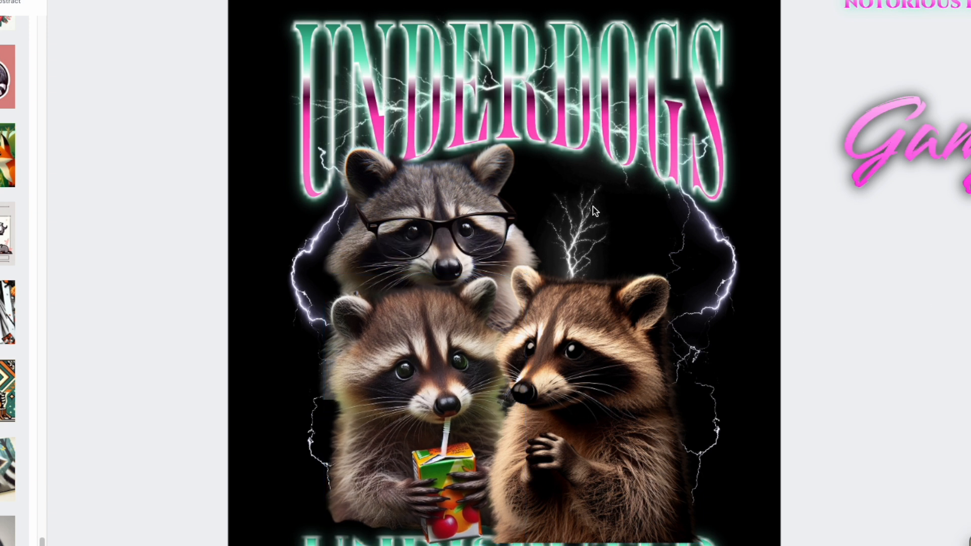
{"action": "left_click_drag", "start_coordinate": [511, 229], "coordinate": [523, 224]}
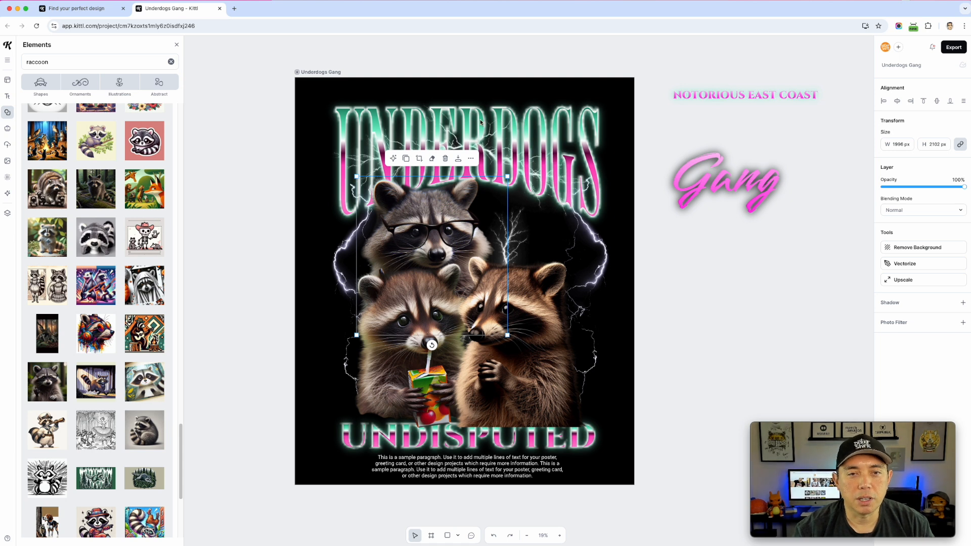
Replace the "UNDERDOGS" headline text with "SUPPORT"
{"action": "double_click", "coordinate": [469, 121]}
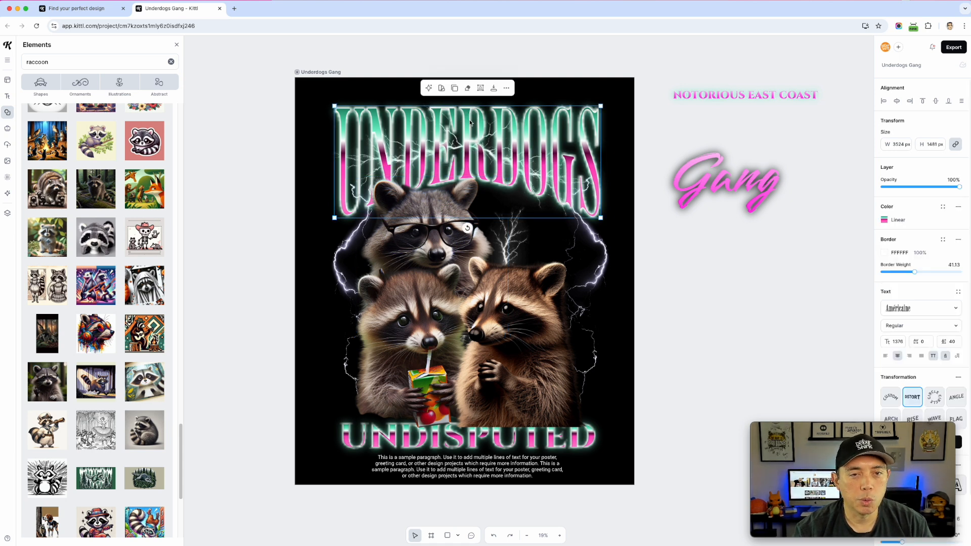
{"action": "key", "text": "super+a"}
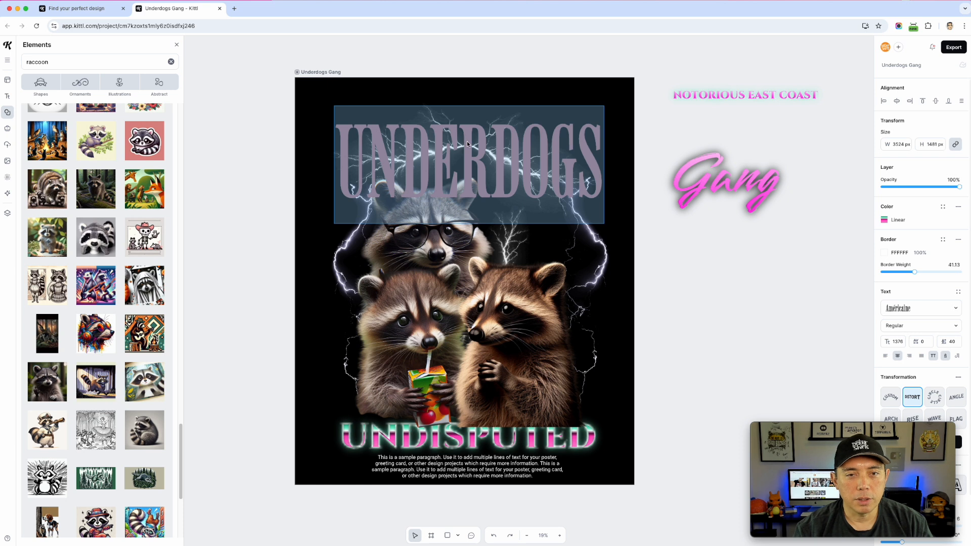
{"action": "type", "text": "S"}
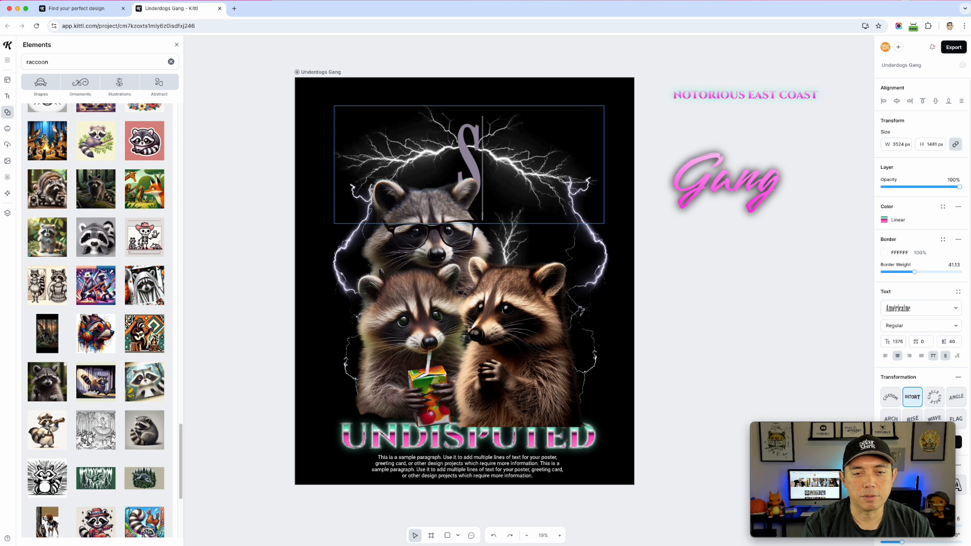
{"action": "type", "text": "U"}
{"action": "key", "text": "BackSpace"}
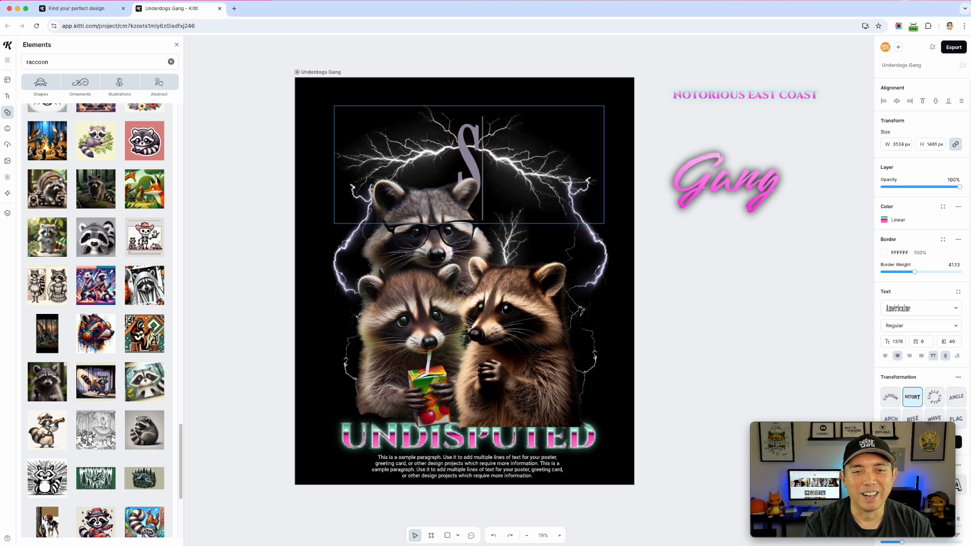
{"action": "type", "text": "UPPORT"}
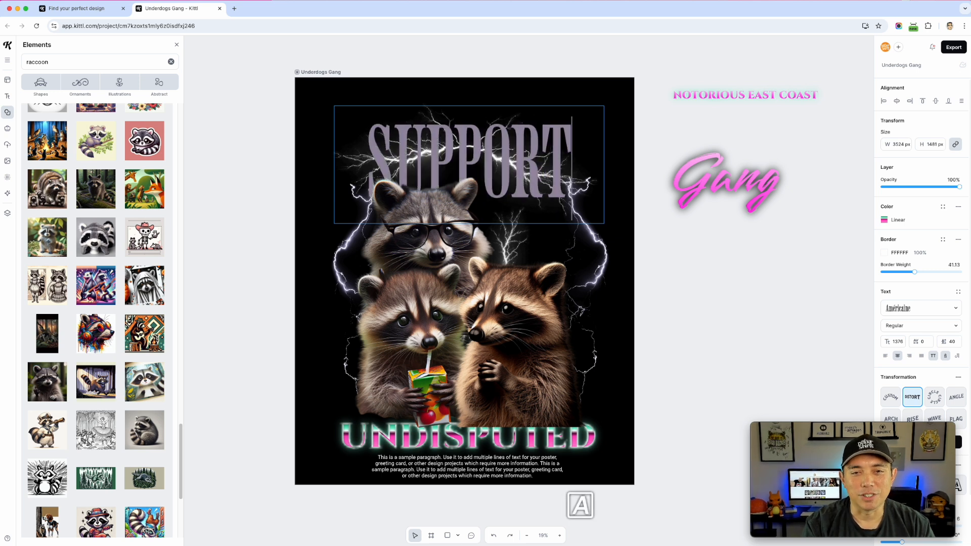
{"action": "key", "text": "Escape"}
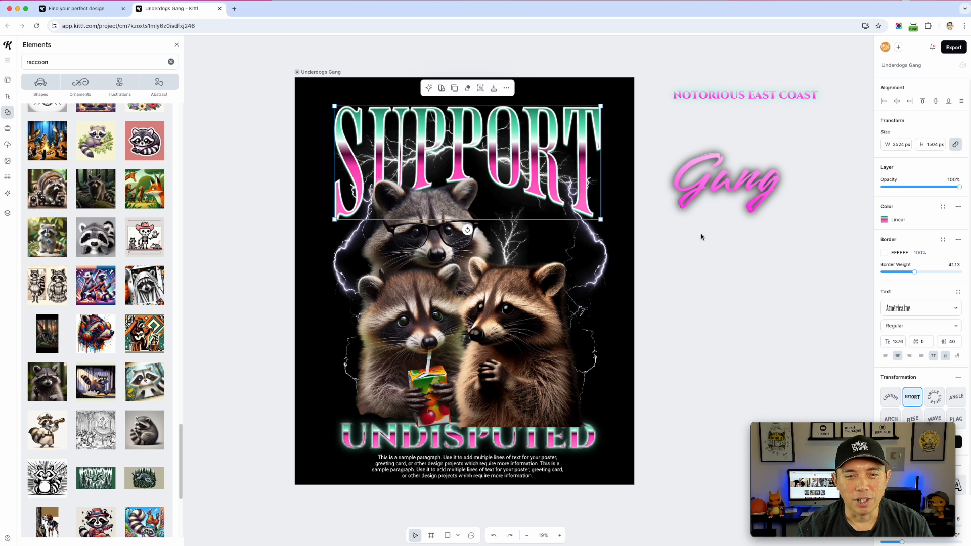
Move the "Gang" text into the gap right of the glasses raccoon, below the headline, and change it to "Local"
{"action": "left_click_drag", "start_coordinate": [769, 181], "coordinate": [569, 229]}
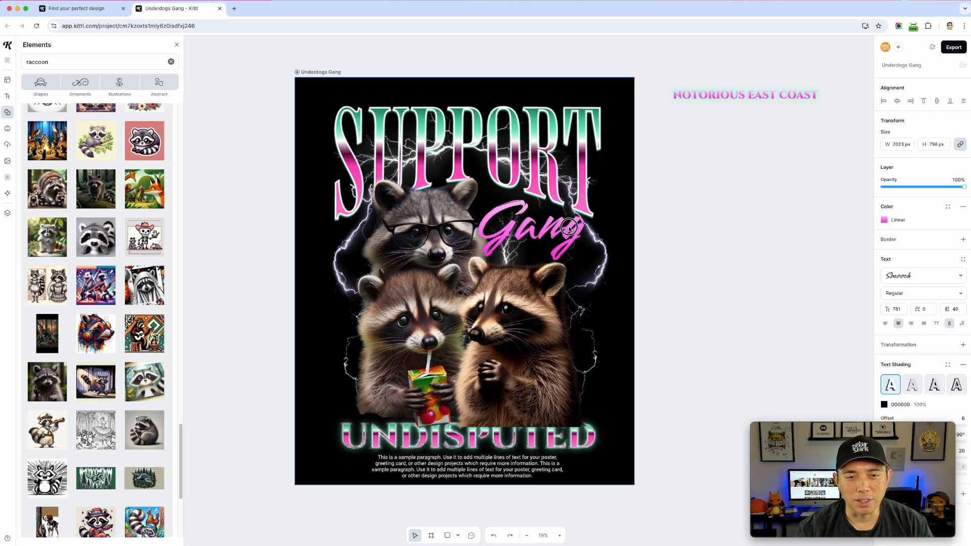
{"action": "double_click", "coordinate": [569, 229]}
{"action": "type", "text": "Lo"}
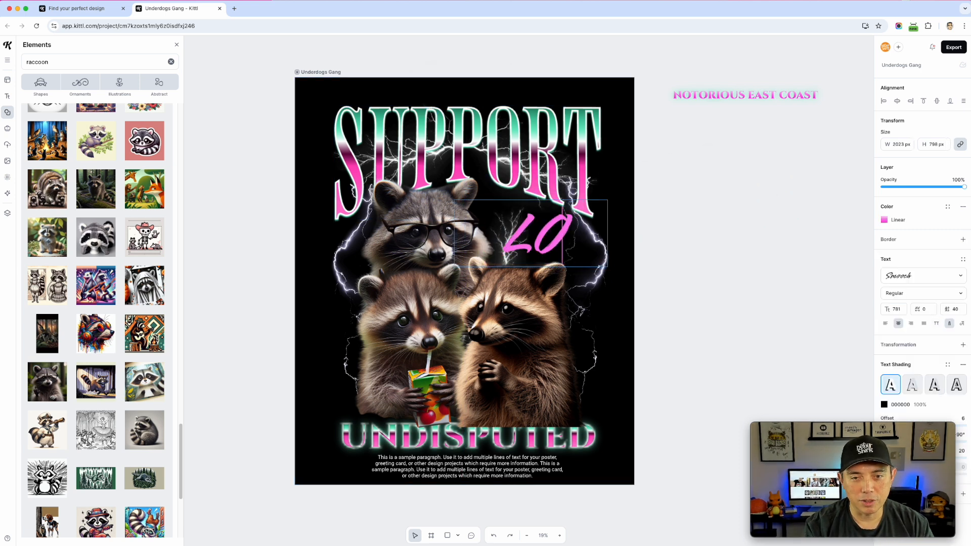
{"action": "type", "text": "cal"}
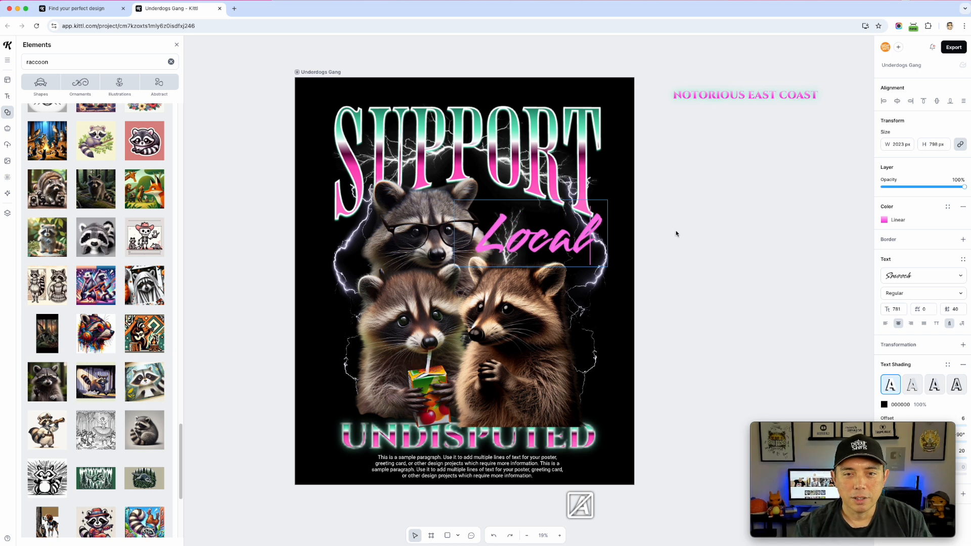
Move the "Local" text off the artboard onto the empty canvas beside it
{"action": "left_click", "coordinate": [789, 237]}
{"action": "mouse_move", "coordinate": [558, 232]}
{"action": "left_mouse_down"}
{"action": "mouse_move", "coordinate": [547, 233]}
{"action": "mouse_move", "coordinate": [562, 226]}
{"action": "left_mouse_up"}
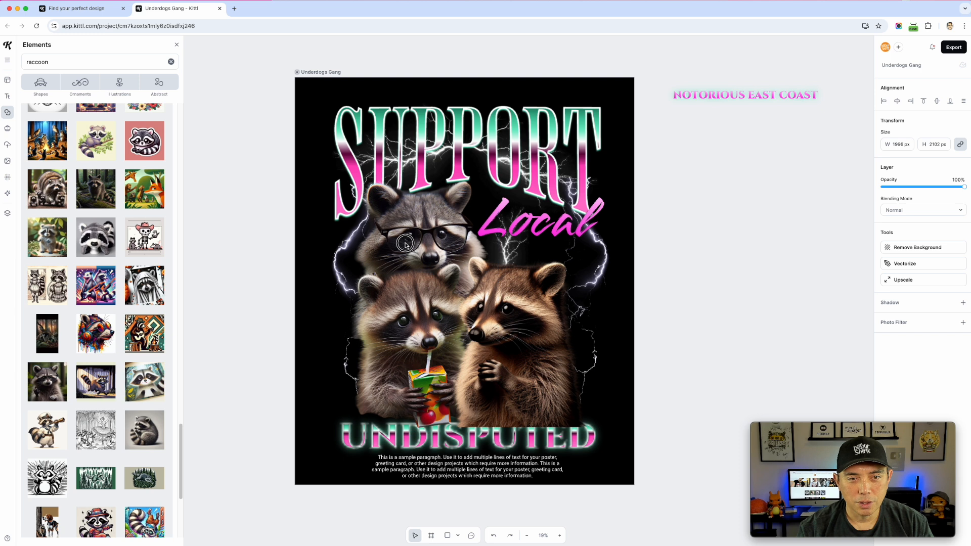
{"action": "left_click", "coordinate": [413, 241]}
{"action": "left_click", "coordinate": [526, 239]}
{"action": "left_click_drag", "start_coordinate": [526, 239], "coordinate": [728, 219]}
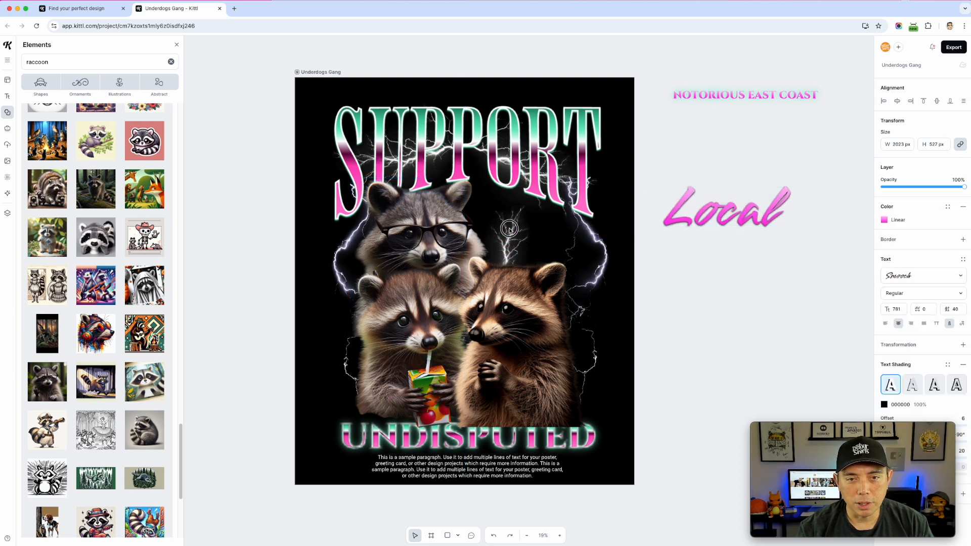
Shift the lightning behind the raccoons inward so it sits closer around the group
{"action": "left_click", "coordinate": [504, 209]}
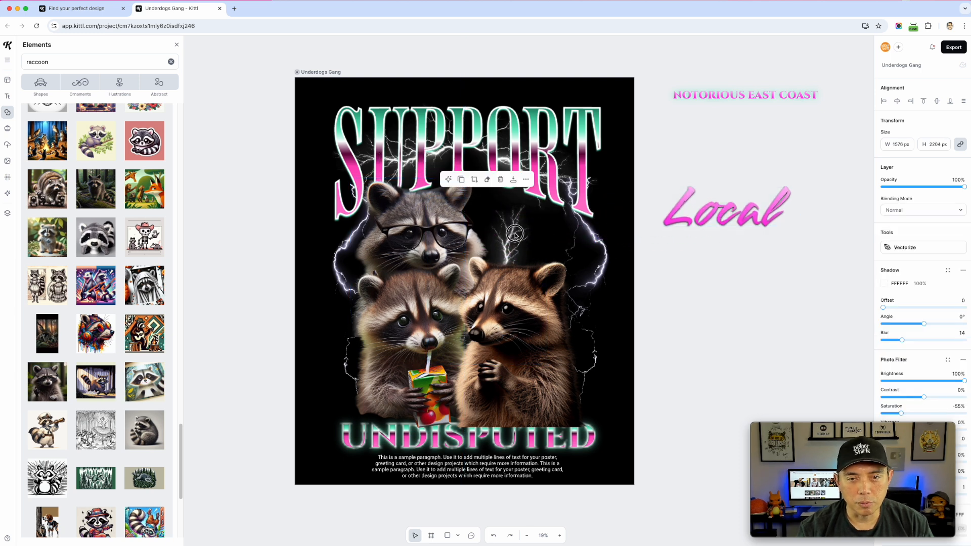
{"action": "left_click", "coordinate": [600, 249]}
{"action": "mouse_move", "coordinate": [600, 249]}
{"action": "left_mouse_down"}
{"action": "mouse_move", "coordinate": [630, 259]}
{"action": "mouse_move", "coordinate": [588, 254]}
{"action": "left_mouse_up"}
{"action": "left_click", "coordinate": [605, 251]}
{"action": "left_click", "coordinate": [741, 344]}
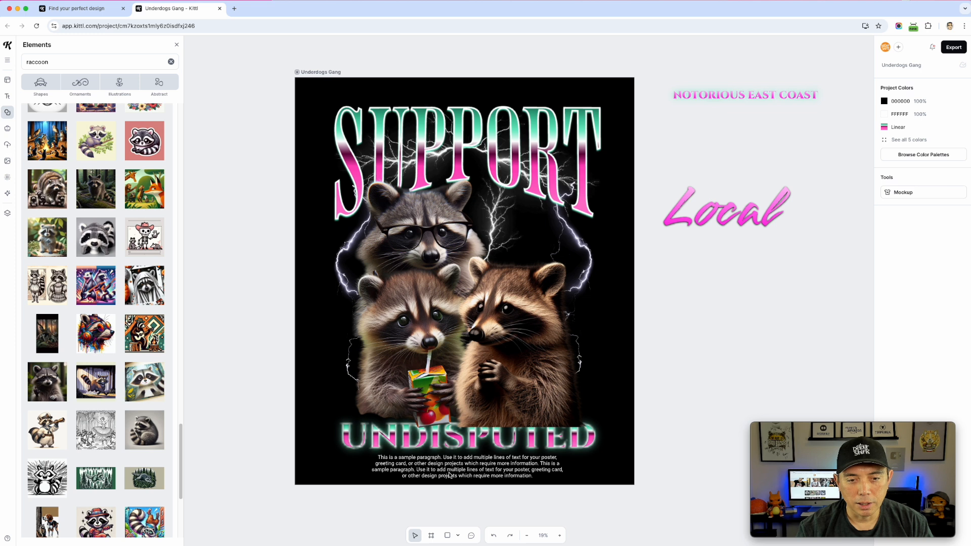
Move the "UNDISPUTED" and "THE" texts off the artboard onto the empty canvas beside it
{"action": "left_click", "coordinate": [465, 444]}
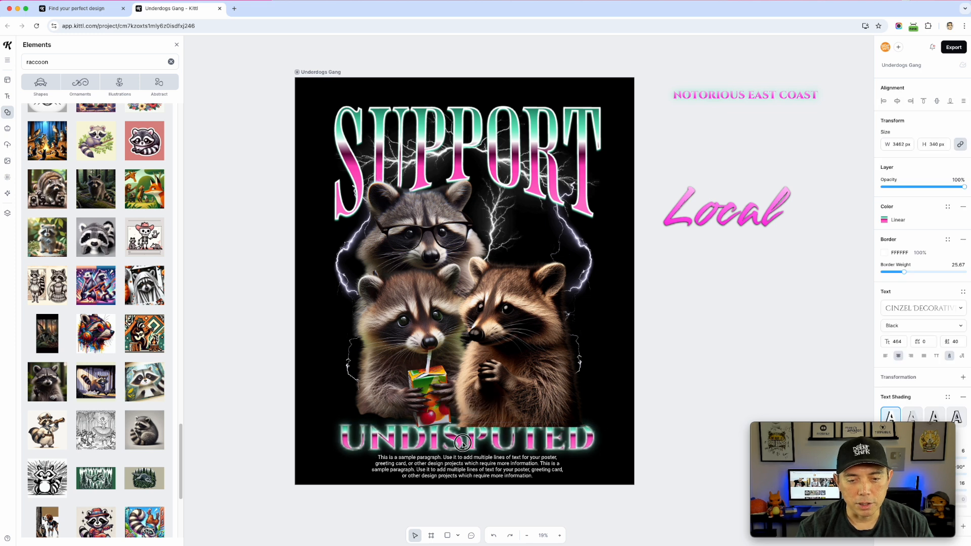
{"action": "left_click_drag", "start_coordinate": [465, 443], "coordinate": [789, 301]}
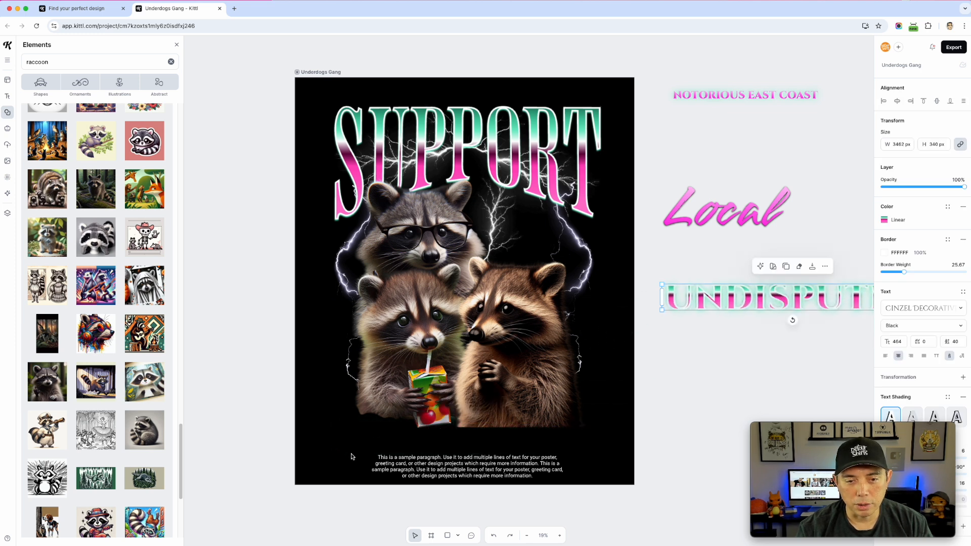
{"action": "left_click_drag", "start_coordinate": [498, 387], "coordinate": [545, 366]}
{"action": "left_click", "coordinate": [474, 410]}
{"action": "left_click_drag", "start_coordinate": [476, 409], "coordinate": [801, 380]}
Shift the juice-box raccoon slightly left and scale the right-hand raccoon down a little
{"action": "left_click_drag", "start_coordinate": [425, 353], "coordinate": [401, 348]}
{"action": "left_click_drag", "start_coordinate": [551, 374], "coordinate": [504, 392]}
{"action": "left_click_drag", "start_coordinate": [404, 354], "coordinate": [419, 357]}
{"action": "left_click", "coordinate": [528, 394]}
{"action": "left_click_drag", "start_coordinate": [588, 426], "coordinate": [580, 417]}
Place the "Local" text over the lower raccoons and bring a duplicate of the "SUPPORT" headline to the front near the artboard's bottom
{"action": "left_click_drag", "start_coordinate": [725, 199], "coordinate": [480, 384]}
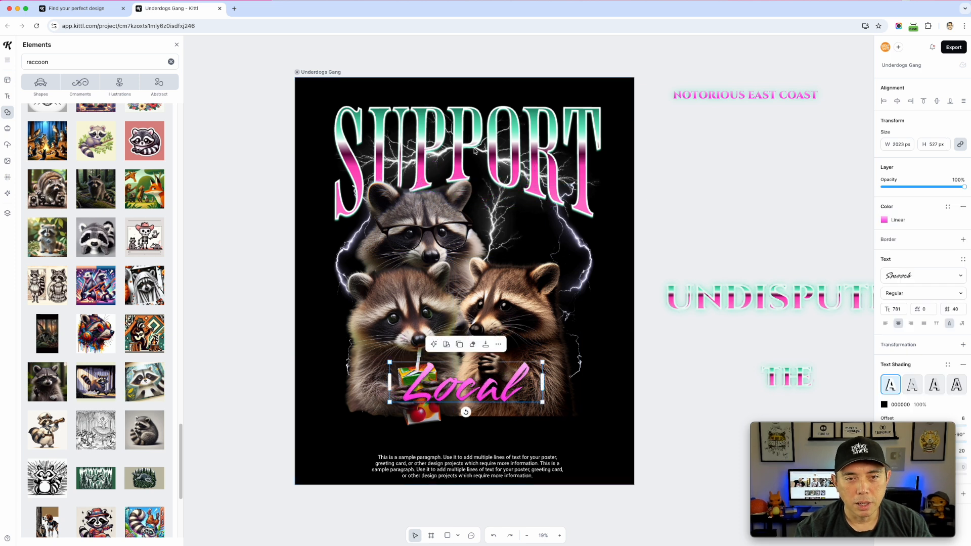
{"action": "left_click", "coordinate": [462, 140]}
{"action": "left_click_drag", "start_coordinate": [462, 140], "coordinate": [463, 375]}
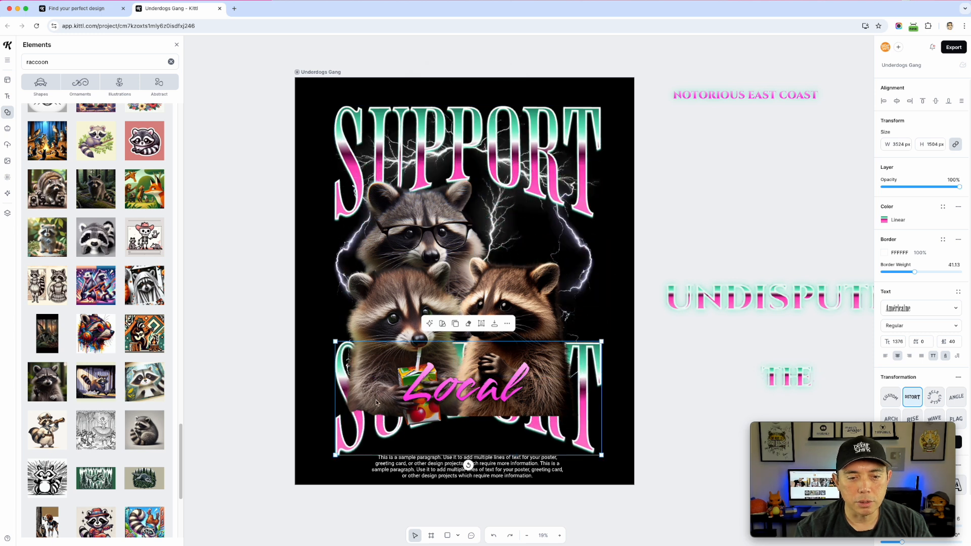
{"action": "right_click", "coordinate": [356, 424]}
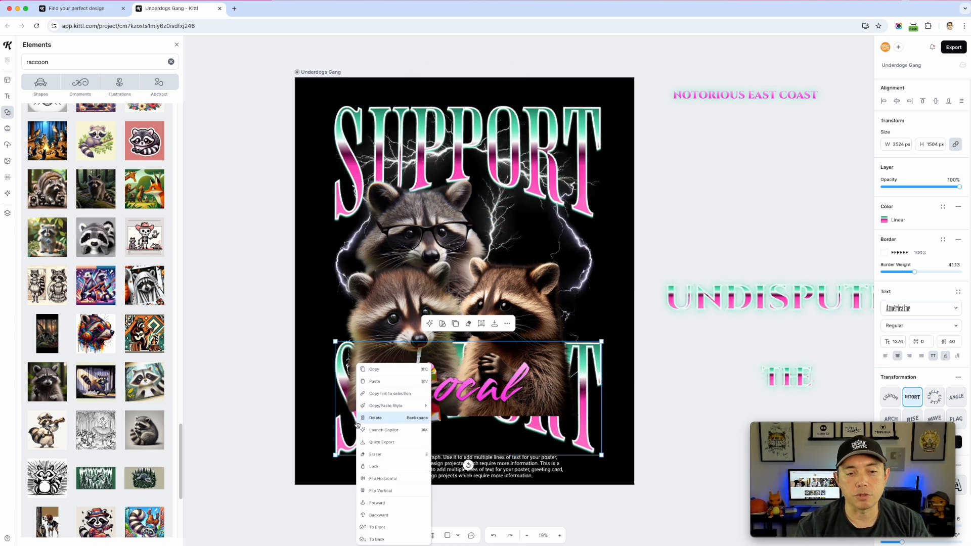
{"action": "left_click", "coordinate": [377, 527]}
Replace the duplicated headline's text with "TRASH PANDAS"
{"action": "double_click", "coordinate": [423, 404]}
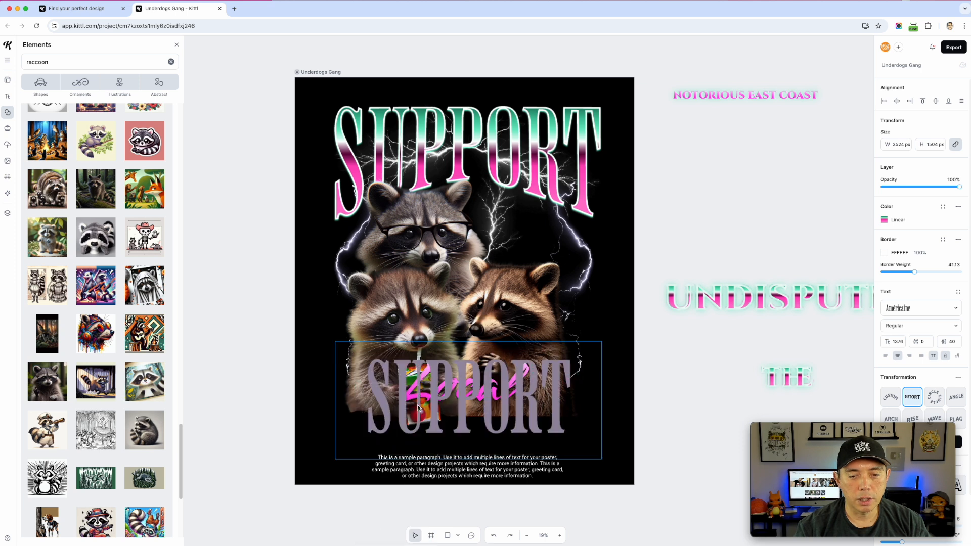
{"action": "type", "text": "TR"}
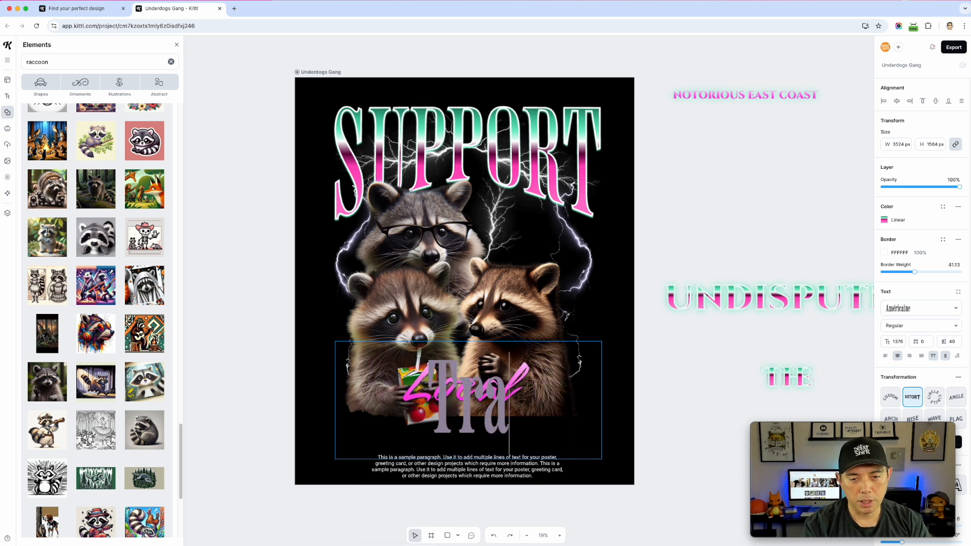
{"action": "type", "text": "ASH"}
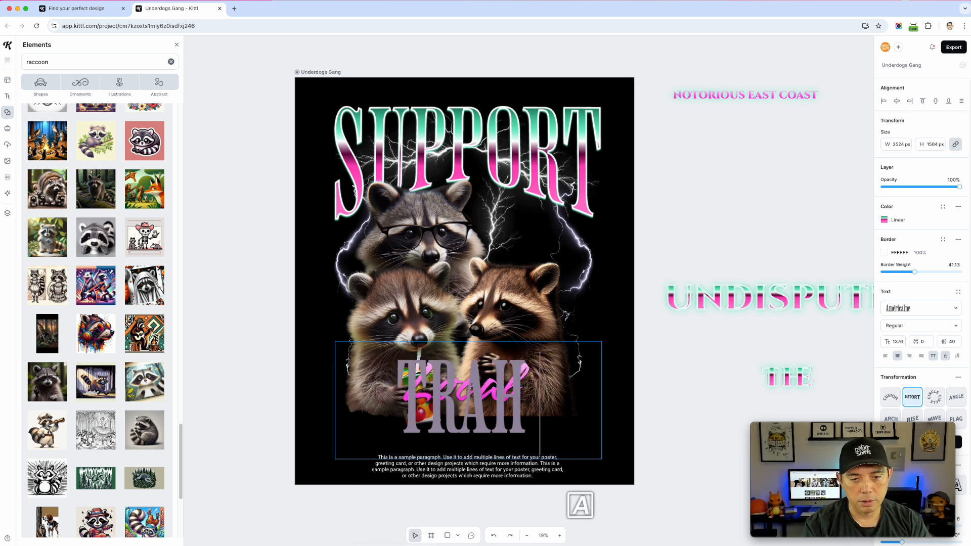
{"action": "type", "text": " PAN"}
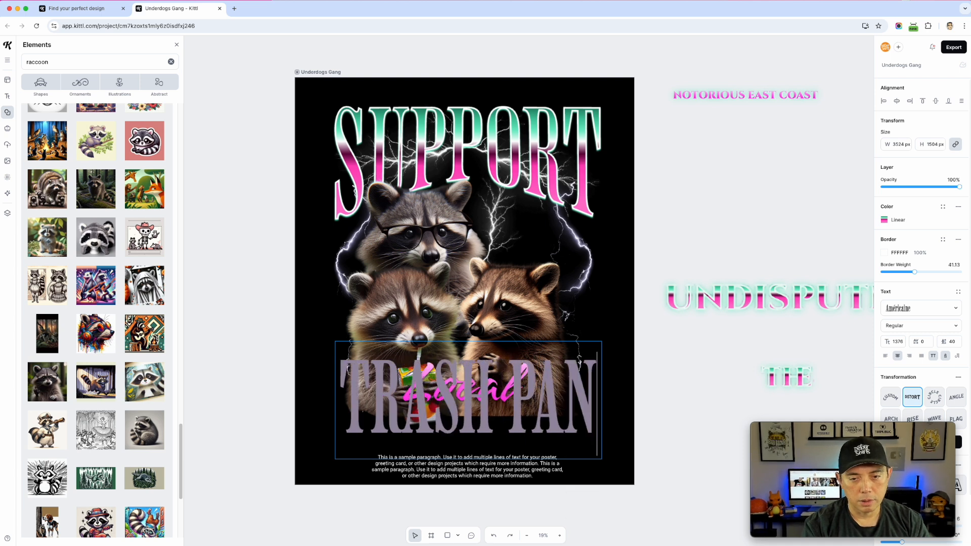
{"action": "type", "text": "DAS"}
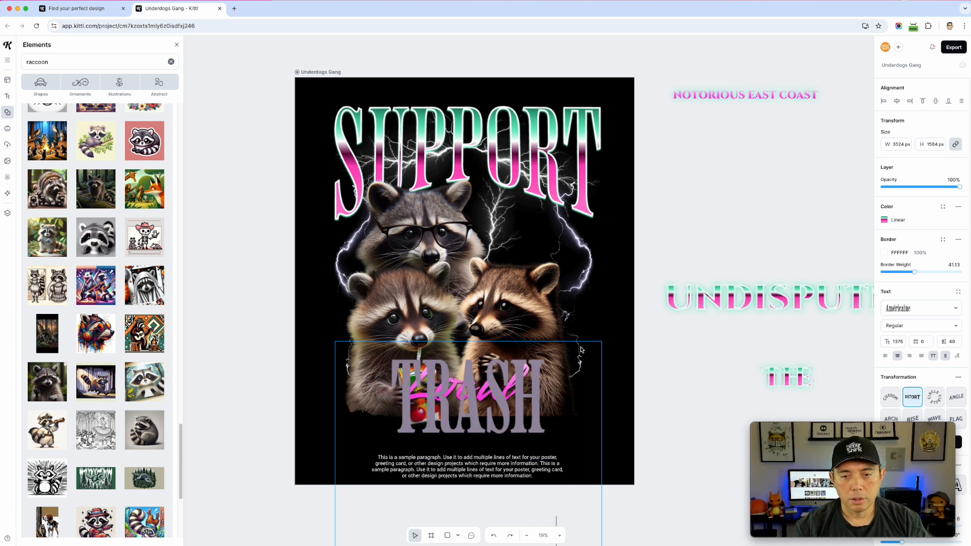
{"action": "key", "text": "Escape"}
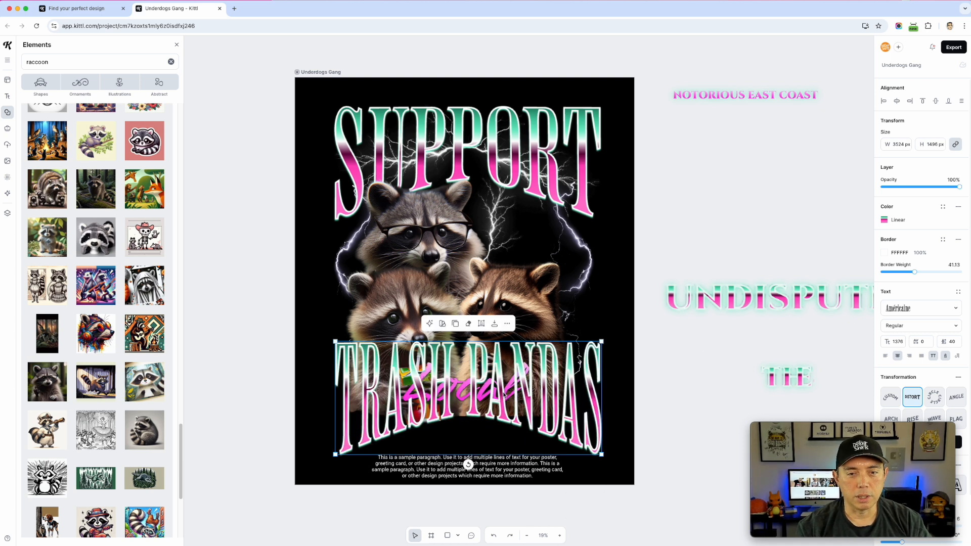
Remove the word "TRASH" from the lower headline, keeping only "PANDAS"
{"action": "double_click", "coordinate": [478, 398]}
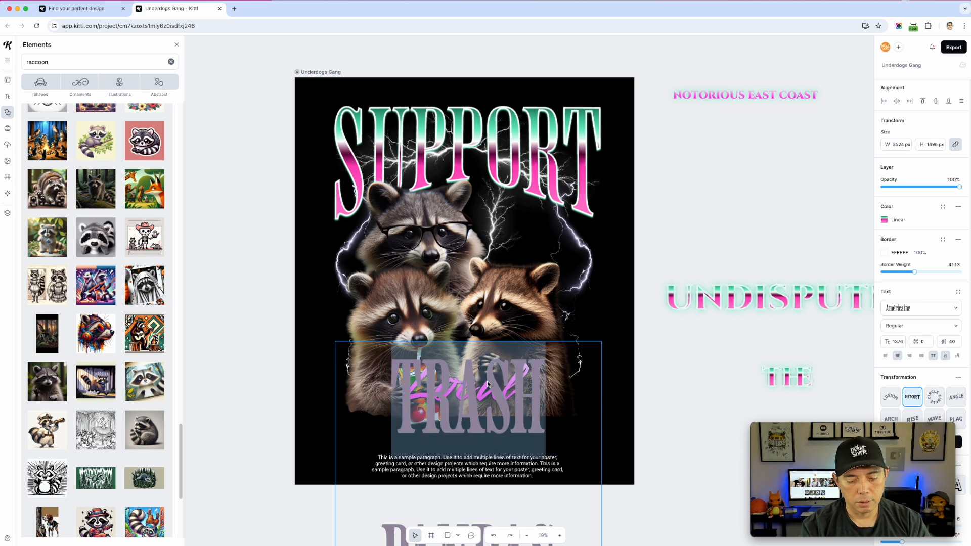
{"action": "key", "text": "BackSpace"}
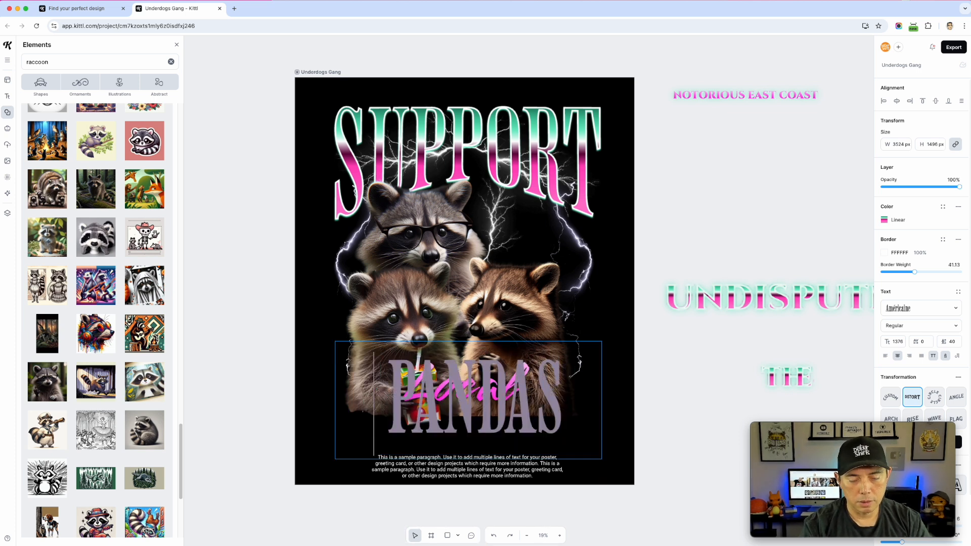
{"action": "key", "text": "Escape"}
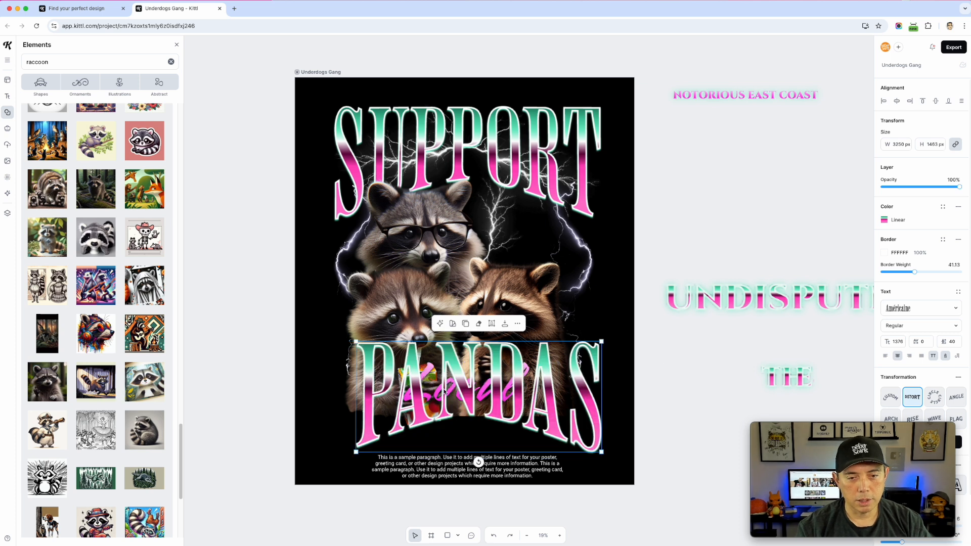
Reshape the distortion of the "PANDAS" text with a dipped top edge, a flatter bottom curve and a wider lower-right corner
{"action": "left_click_drag", "start_coordinate": [921, 429], "coordinate": [171, 435]}
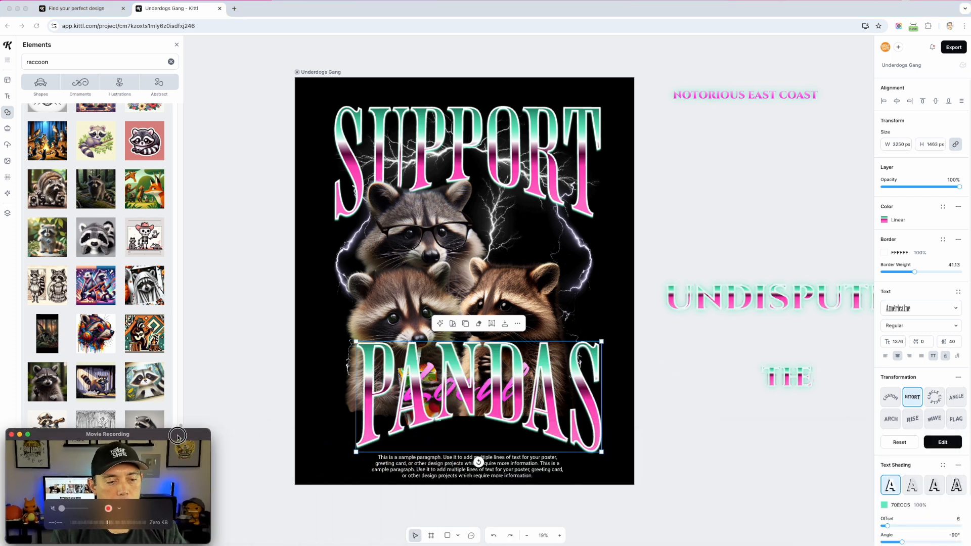
{"action": "left_click", "coordinate": [944, 442]}
{"action": "left_click_drag", "start_coordinate": [472, 422], "coordinate": [473, 449]}
{"action": "left_click_drag", "start_coordinate": [469, 342], "coordinate": [466, 376]}
{"action": "left_click_drag", "start_coordinate": [469, 422], "coordinate": [456, 422]}
{"action": "left_click_drag", "start_coordinate": [587, 457], "coordinate": [597, 457]}
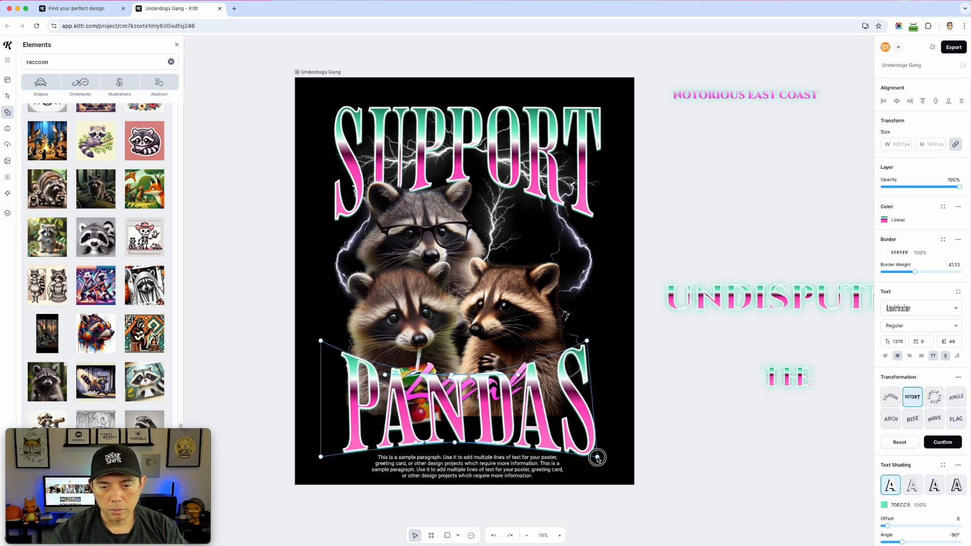
Enlarge the "PANDAS" text slightly and pull the upper-right corner of its distortion outward
{"action": "left_click", "coordinate": [600, 341]}
{"action": "left_click", "coordinate": [583, 358]}
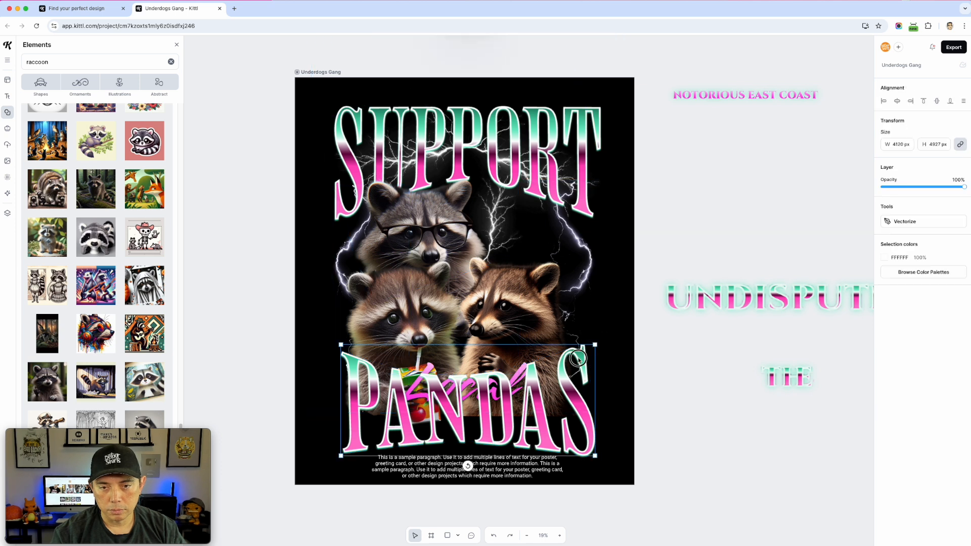
{"action": "left_click_drag", "start_coordinate": [595, 346], "coordinate": [602, 351]}
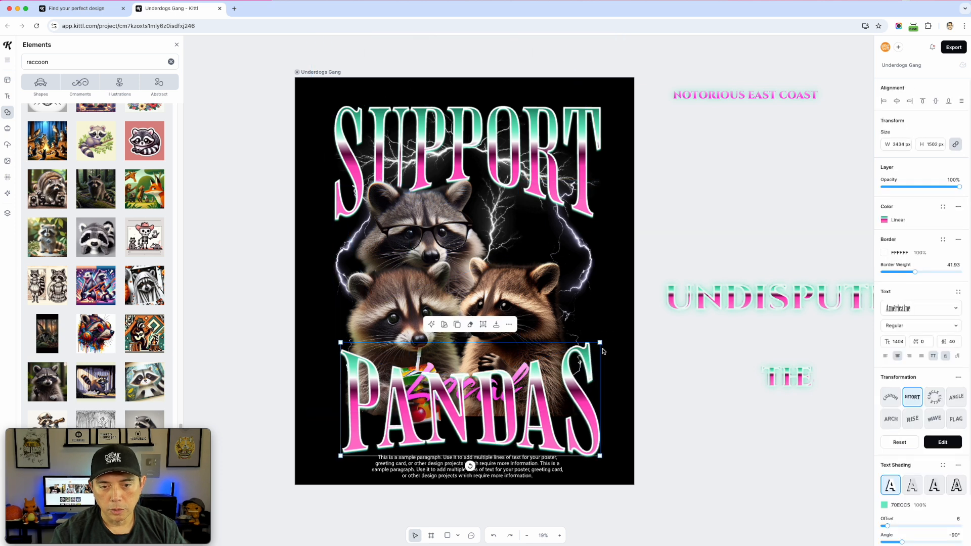
{"action": "left_click", "coordinate": [944, 441]}
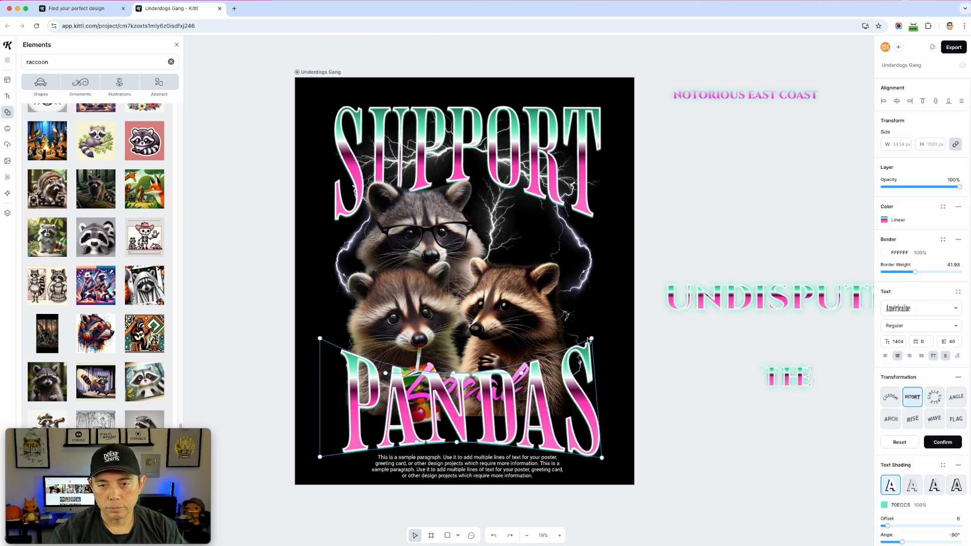
{"action": "left_click_drag", "start_coordinate": [591, 339], "coordinate": [600, 340]}
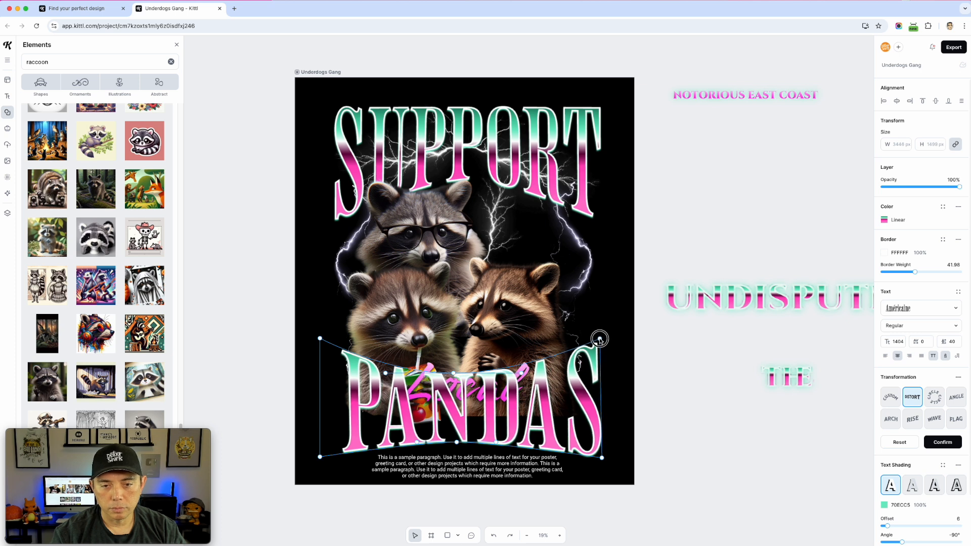
{"action": "left_click", "coordinate": [693, 370]}
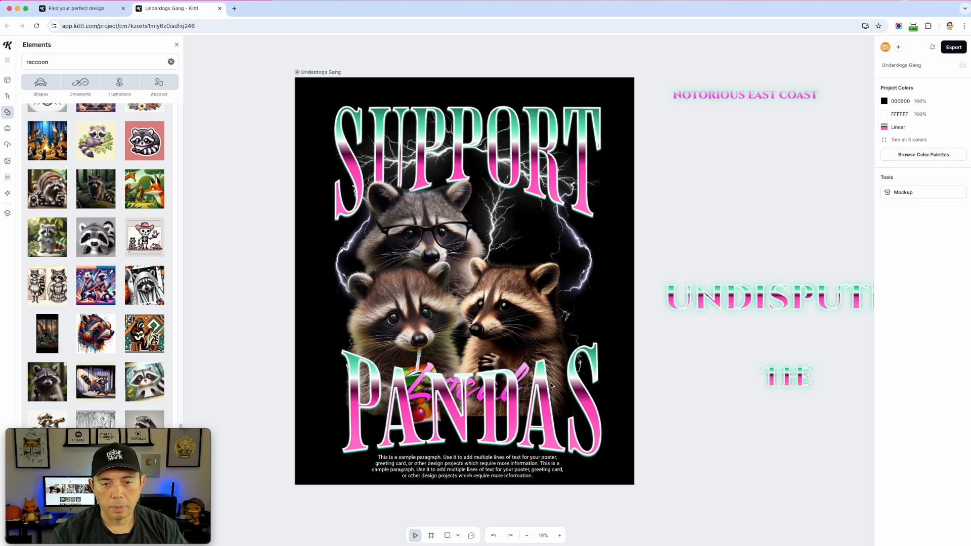
Move the "Local" text up to overlap the top of "PANDAS" and change its wording to "Trash"
{"action": "left_click", "coordinate": [527, 371]}
{"action": "left_click_drag", "start_coordinate": [527, 371], "coordinate": [524, 346]}
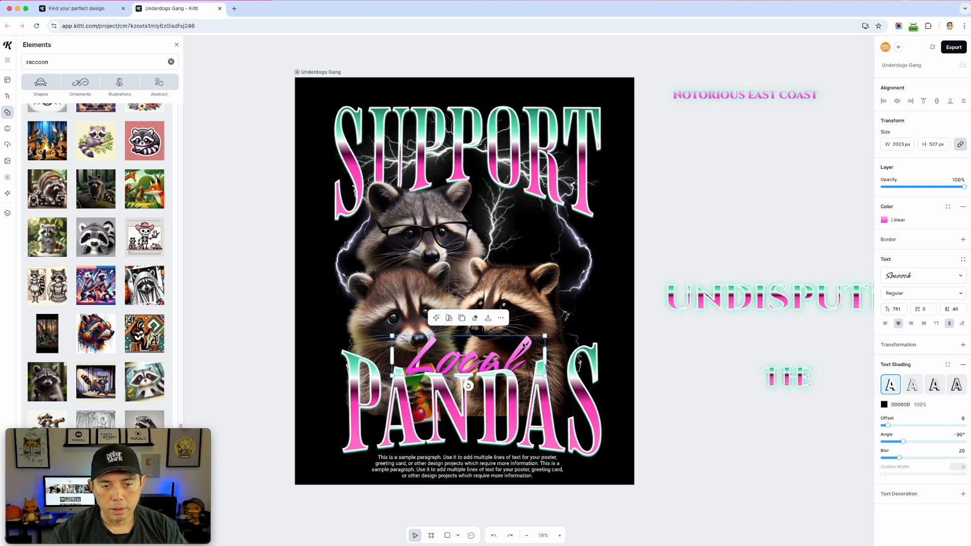
{"action": "double_click", "coordinate": [454, 362]}
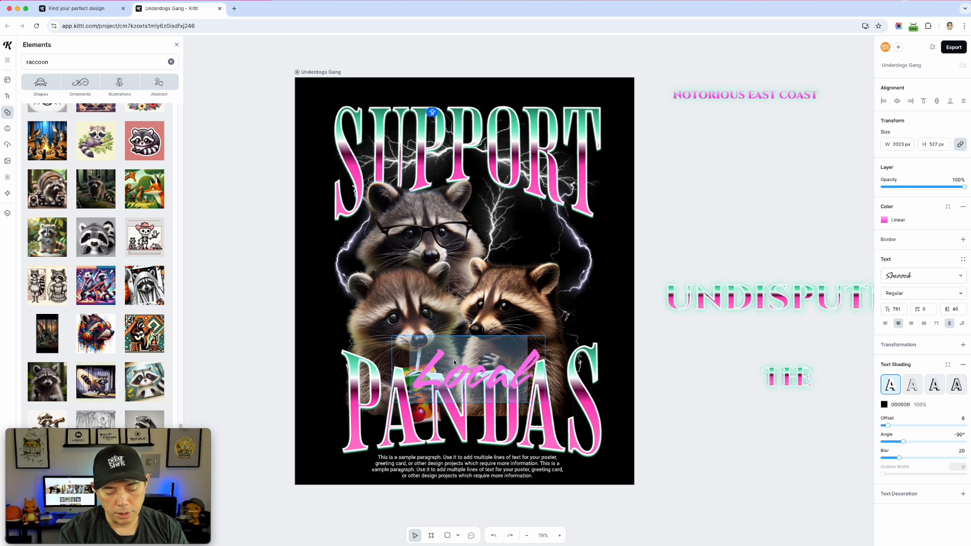
{"action": "type", "text": "Th"}
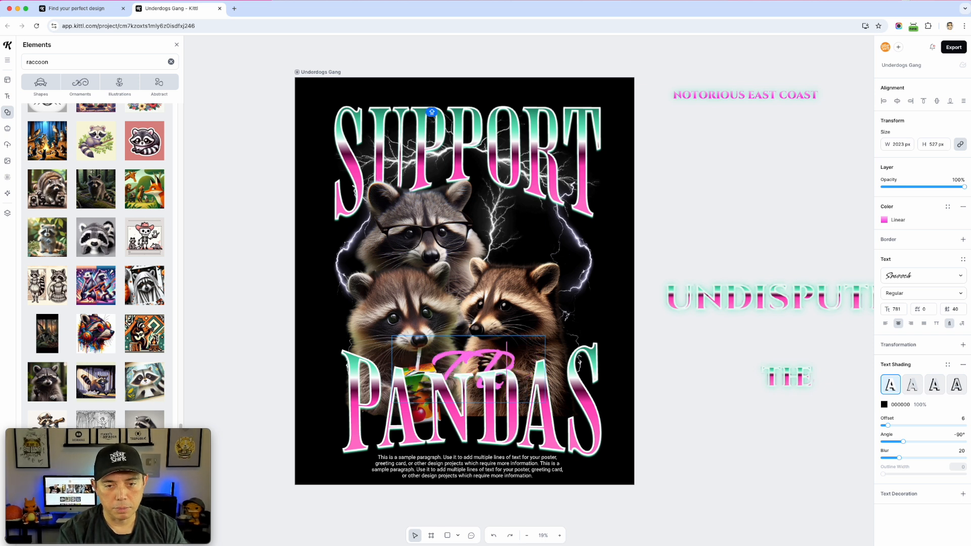
{"action": "type", "text": "ash"}
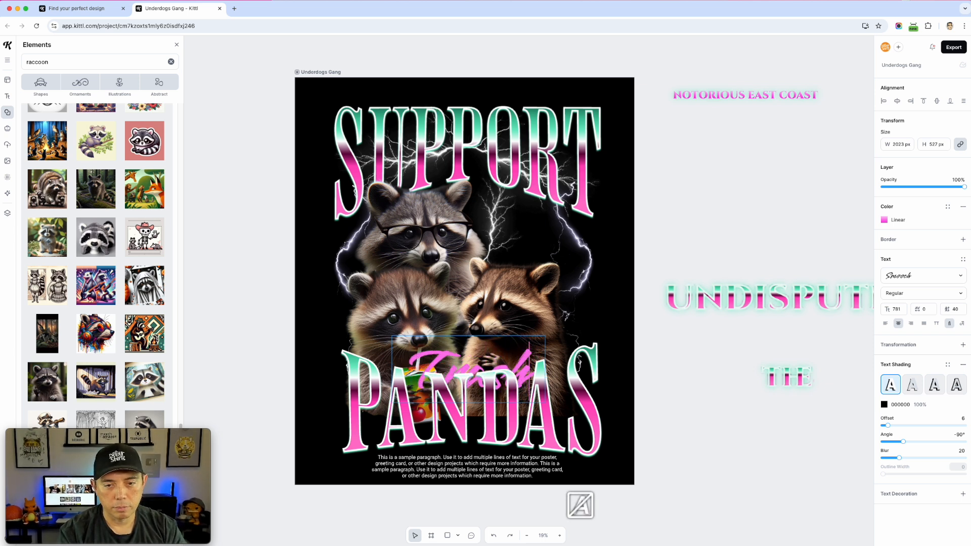
{"action": "key", "text": "Escape"}
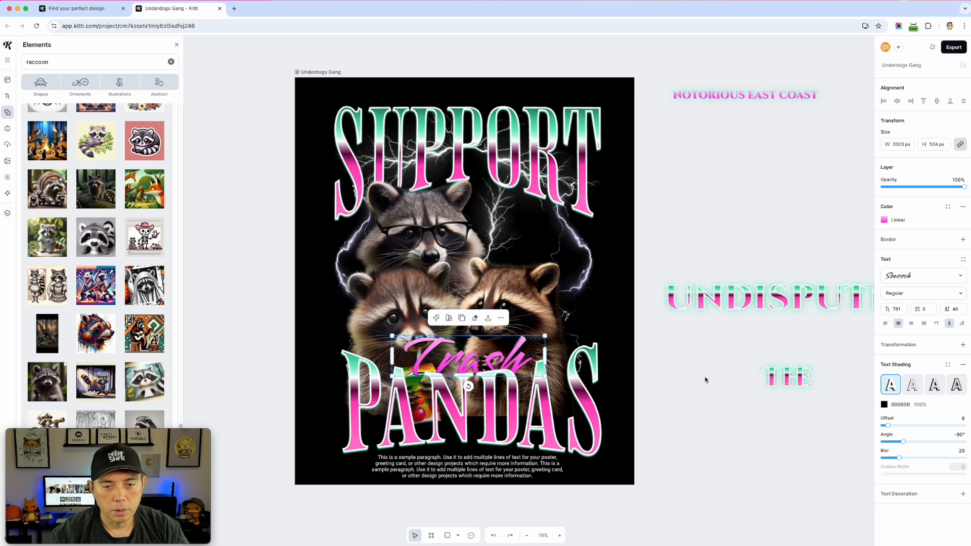
Move the right-hand raccoon up beside the glasses raccoon, just below the "SUPPORT" headline
{"action": "left_click", "coordinate": [694, 379]}
{"action": "left_click", "coordinate": [509, 297]}
{"action": "left_click_drag", "start_coordinate": [510, 297], "coordinate": [524, 243]}
{"action": "double_click", "coordinate": [524, 244]}
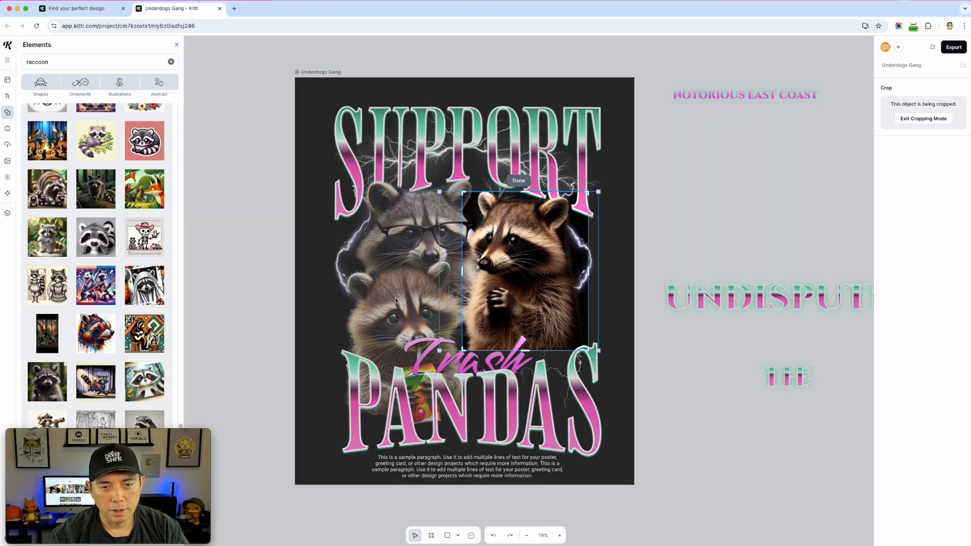
{"action": "left_click", "coordinate": [700, 373]}
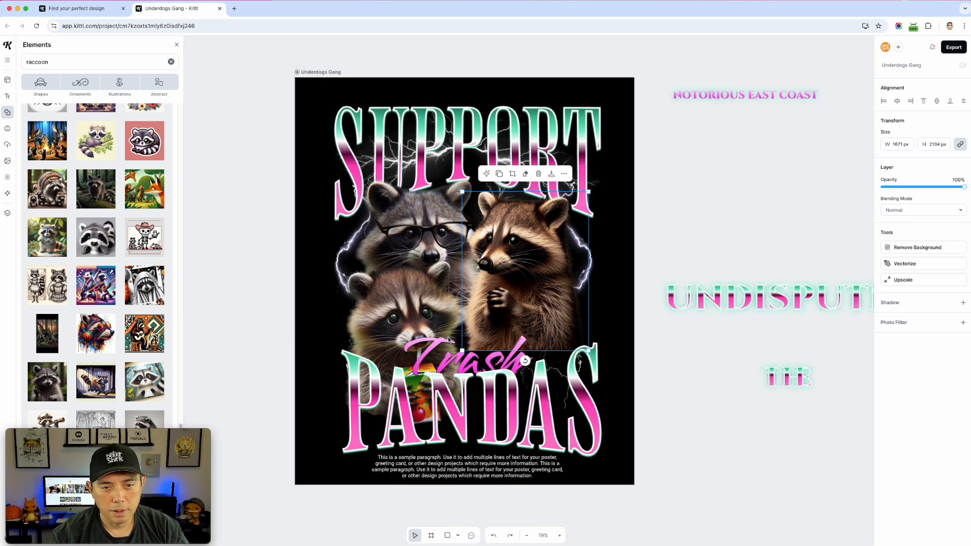
Shrink the juice-box raccoon and arrange the three side by side, with the glasses raccoon in the middle
{"action": "left_click", "coordinate": [399, 316]}
{"action": "left_click_drag", "start_coordinate": [399, 316], "coordinate": [390, 288]}
{"action": "left_click_drag", "start_coordinate": [460, 407], "coordinate": [445, 345]}
{"action": "left_click_drag", "start_coordinate": [445, 224], "coordinate": [469, 218]}
{"action": "left_click_drag", "start_coordinate": [385, 282], "coordinate": [390, 275]}
{"action": "left_click_drag", "start_coordinate": [538, 278], "coordinate": [557, 281]}
{"action": "left_click_drag", "start_coordinate": [437, 232], "coordinate": [444, 231]}
{"action": "left_click_drag", "start_coordinate": [393, 281], "coordinate": [389, 273]}
Move the "Trash" and "PANDAS" texts up so they sit against the lower edge of the raccoon group
{"action": "left_click", "coordinate": [460, 357]}
{"action": "left_click_drag", "start_coordinate": [460, 358], "coordinate": [451, 329]}
{"action": "left_click", "coordinate": [439, 397]}
{"action": "left_click_drag", "start_coordinate": [439, 397], "coordinate": [436, 379]}
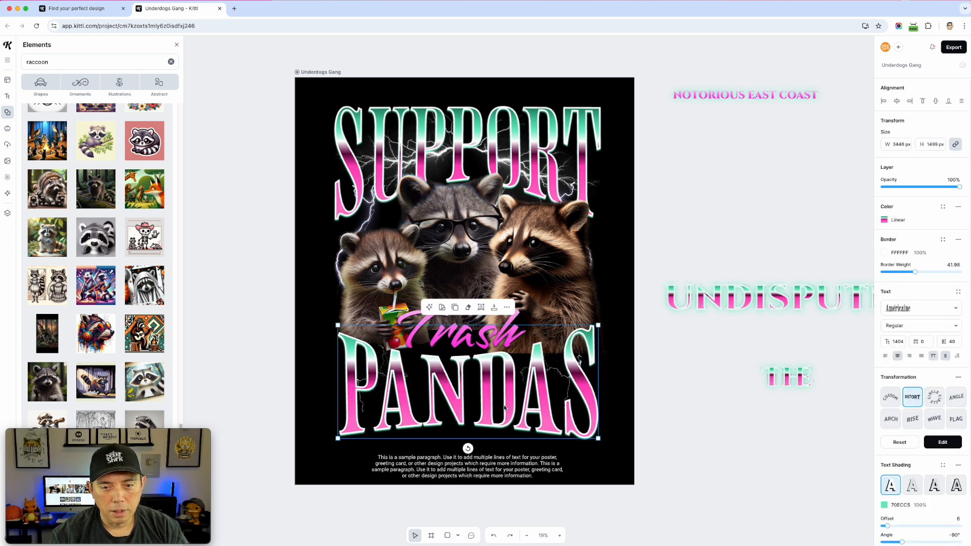
{"action": "left_click_drag", "start_coordinate": [452, 426], "coordinate": [453, 434]}
{"action": "left_click", "coordinate": [725, 413]}
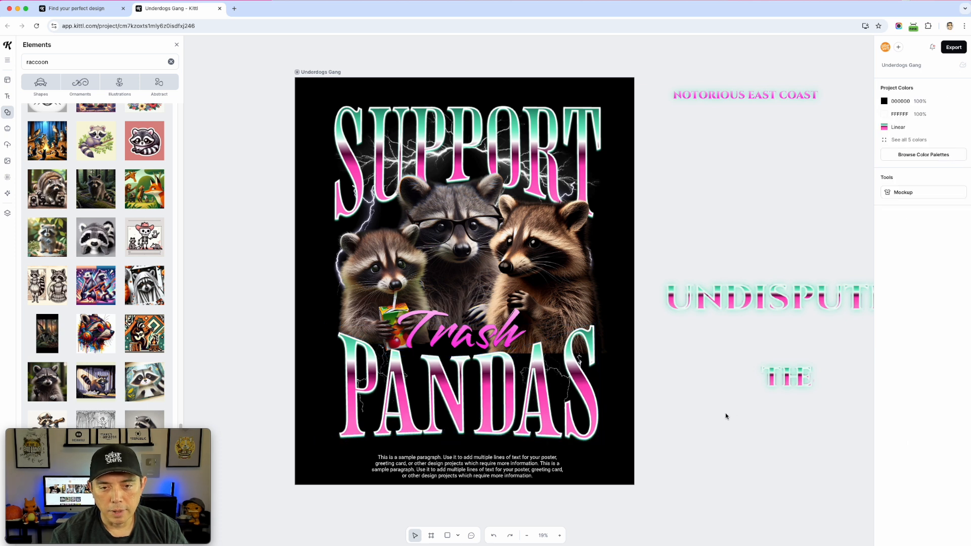
Move the sample paragraph off the artboard to the empty canvas beside it, and nudge "Trash" slightly down
{"action": "left_click", "coordinate": [473, 461]}
{"action": "left_click_drag", "start_coordinate": [478, 464], "coordinate": [491, 449]}
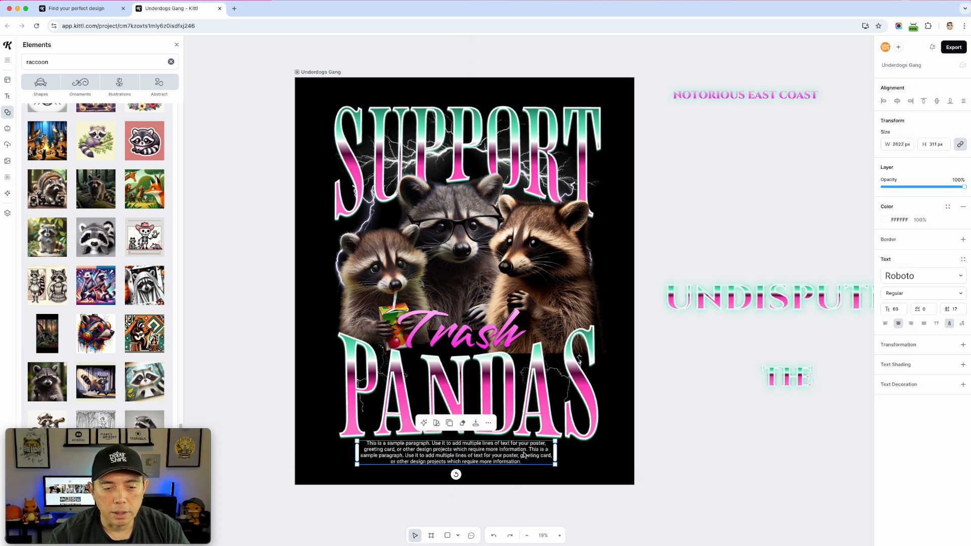
{"action": "mouse_move", "coordinate": [431, 452]}
{"action": "left_mouse_down"}
{"action": "mouse_move", "coordinate": [695, 284]}
{"action": "mouse_move", "coordinate": [480, 457]}
{"action": "mouse_move", "coordinate": [782, 236]}
{"action": "mouse_move", "coordinate": [808, 175]}
{"action": "mouse_move", "coordinate": [797, 154]}
{"action": "left_mouse_up"}
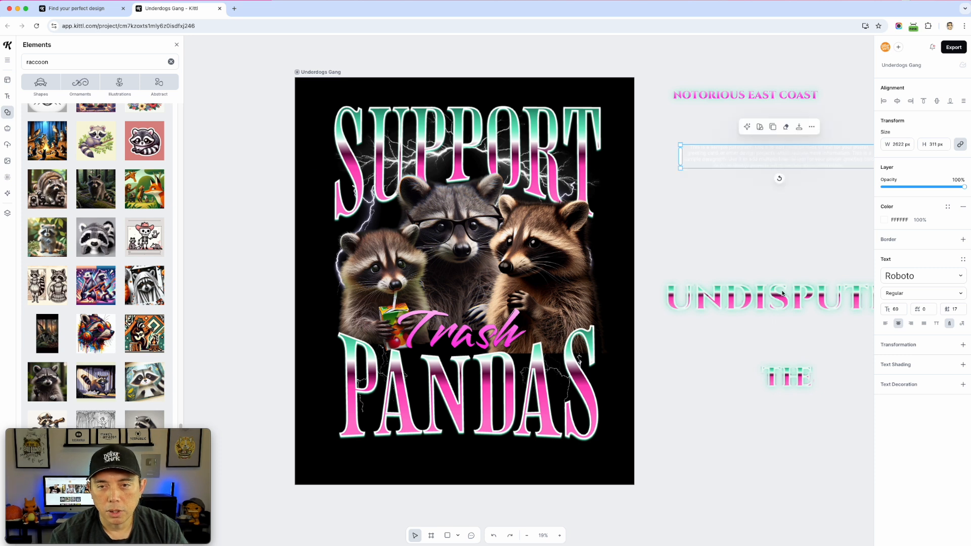
{"action": "left_click", "coordinate": [470, 345]}
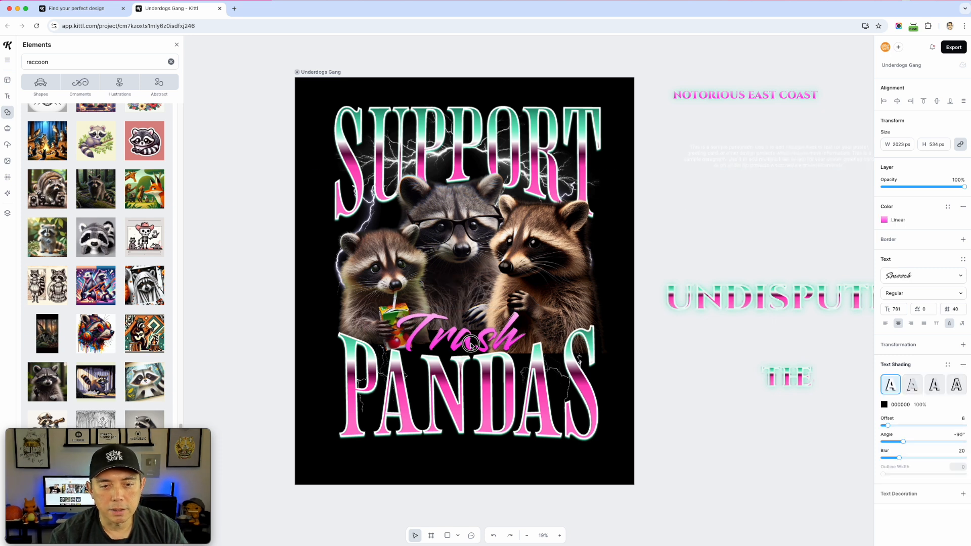
{"action": "left_click", "coordinate": [729, 408]}
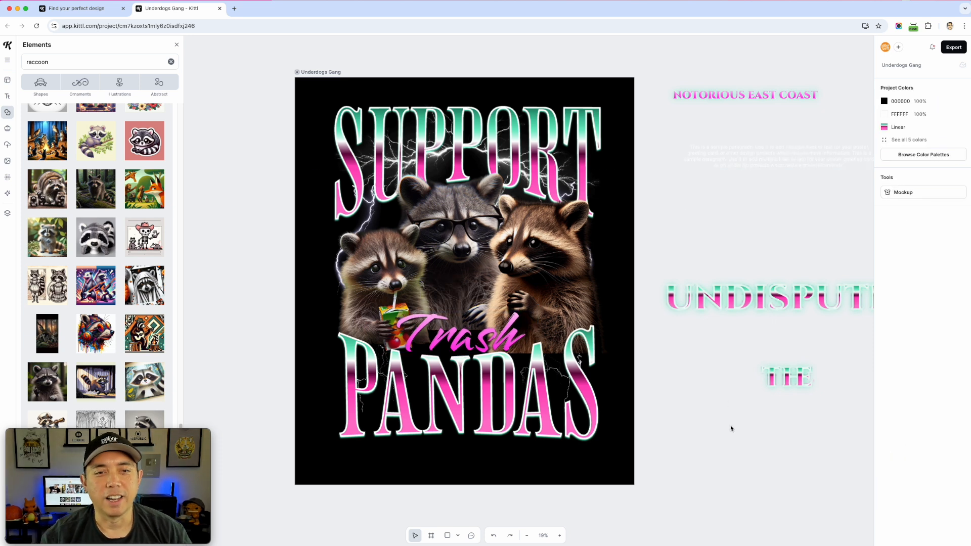
Rework the "PANDAS" linear gradient: darken the pink end stop, shift the middle stops toward it, and set the dark green end to black
{"action": "left_click", "coordinate": [491, 400]}
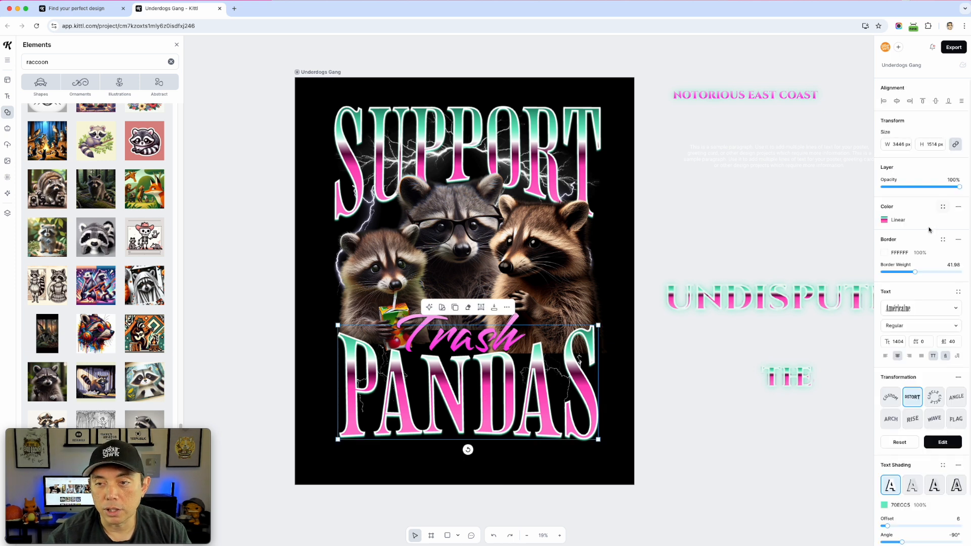
{"action": "left_click", "coordinate": [884, 220]}
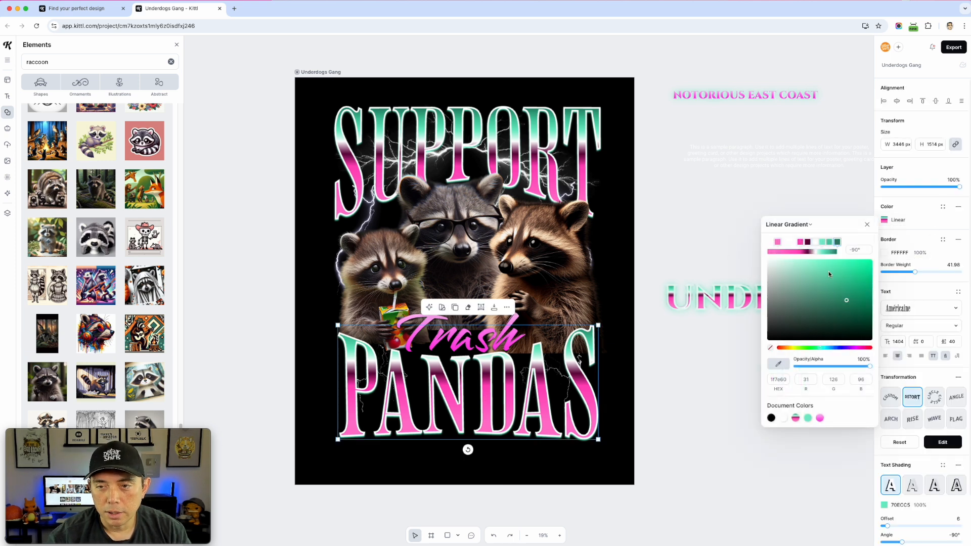
{"action": "left_click", "coordinate": [778, 242]}
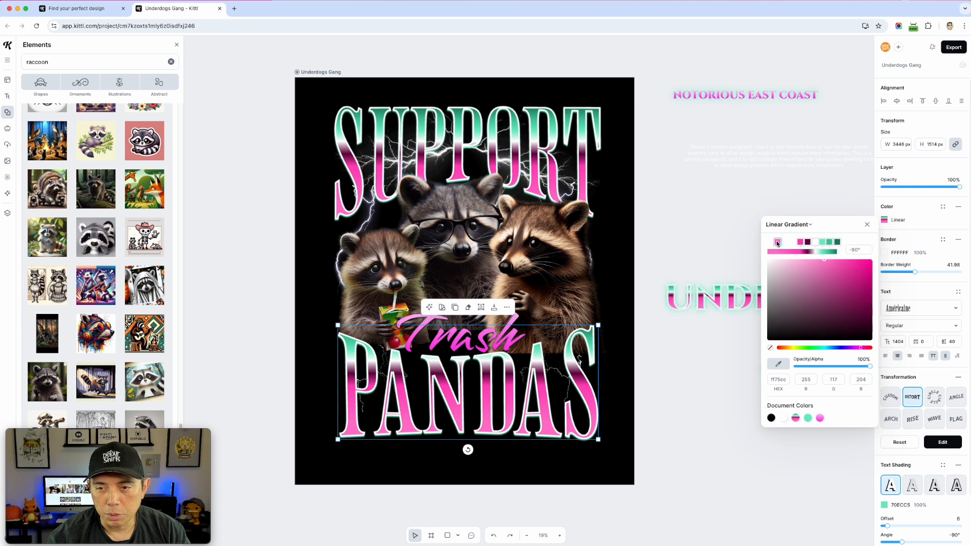
{"action": "left_click_drag", "start_coordinate": [823, 265], "coordinate": [803, 301]}
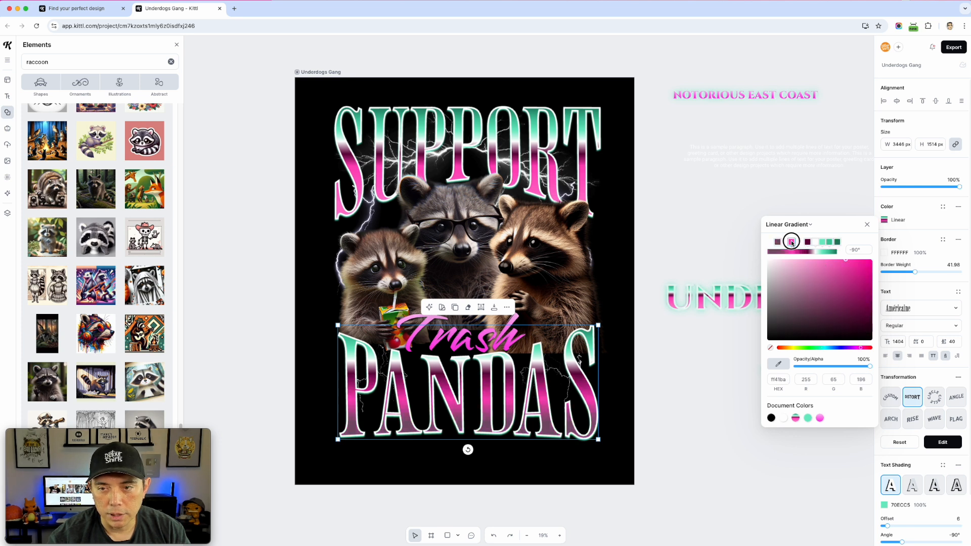
{"action": "left_click_drag", "start_coordinate": [807, 242], "coordinate": [798, 245]}
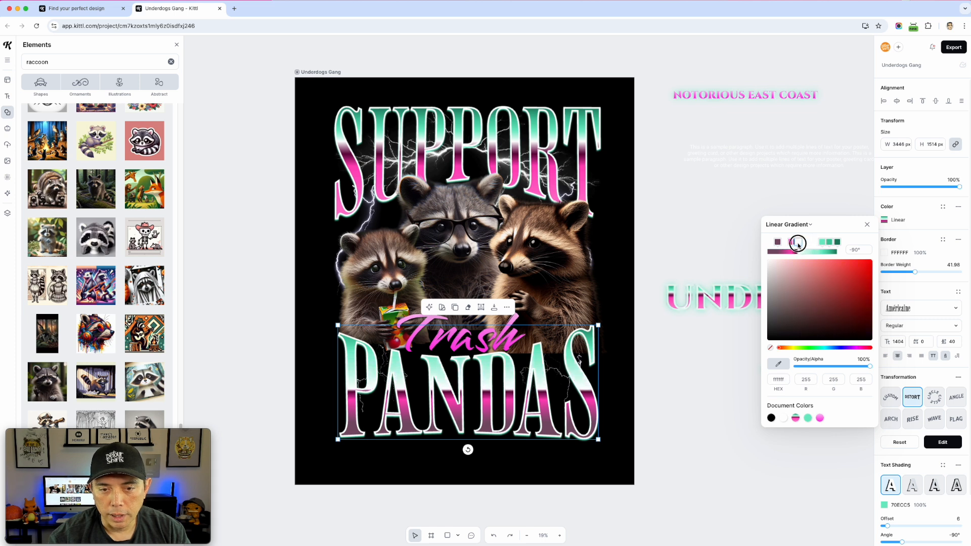
{"action": "left_click_drag", "start_coordinate": [823, 243], "coordinate": [813, 244]}
{"action": "left_click", "coordinate": [830, 243]}
{"action": "left_click_drag", "start_coordinate": [840, 280], "coordinate": [872, 340]}
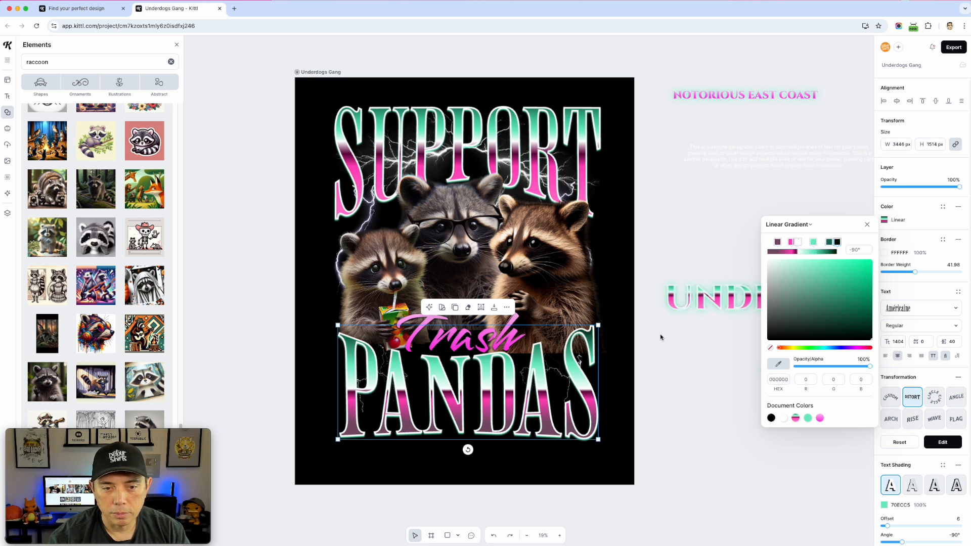
{"action": "left_click", "coordinate": [670, 268]}
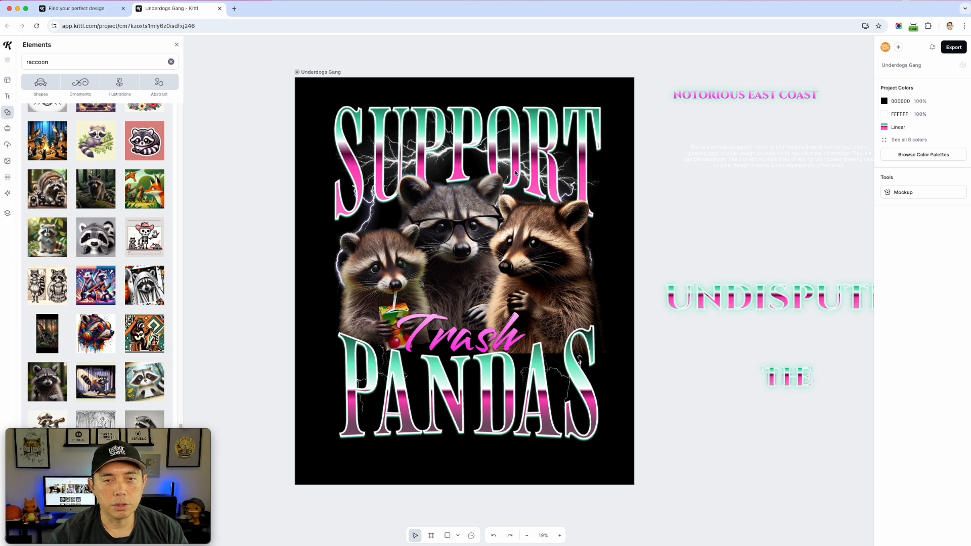
Move the lightning piece behind "SUPPORT" down, out from behind the letters
{"action": "left_click", "coordinate": [480, 153]}
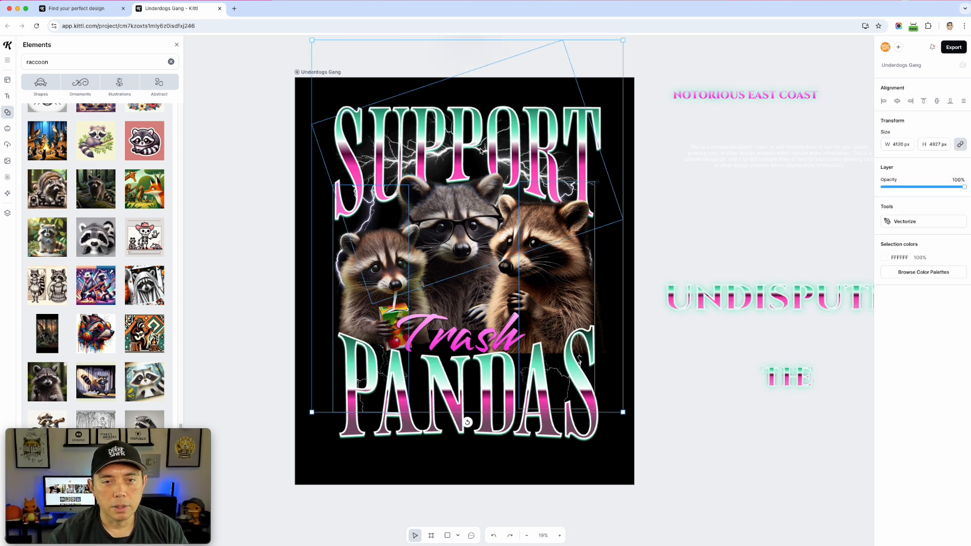
{"action": "double_click", "coordinate": [481, 151]}
{"action": "left_click_drag", "start_coordinate": [481, 151], "coordinate": [481, 180]}
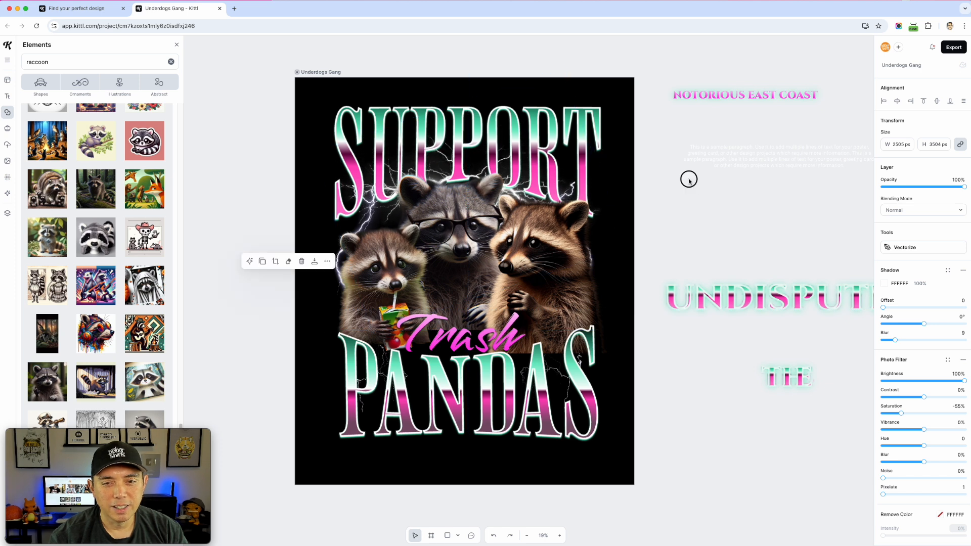
{"action": "left_click", "coordinate": [689, 181]}
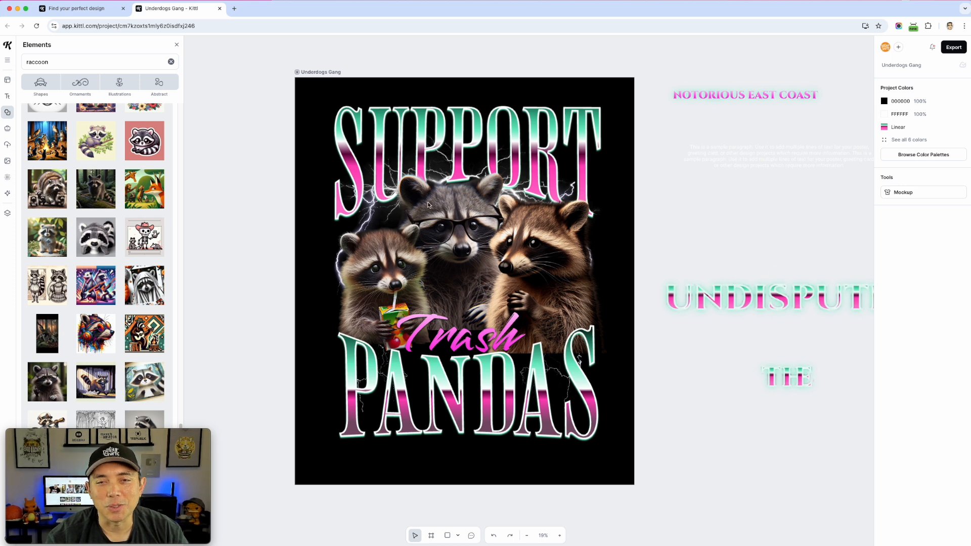
Delete the leftover off-artboard texts: "Notorious East Coast", the sample paragraph, "Undisputed" and "The"
{"action": "left_click", "coordinate": [743, 97]}
{"action": "key", "text": "Delete"}
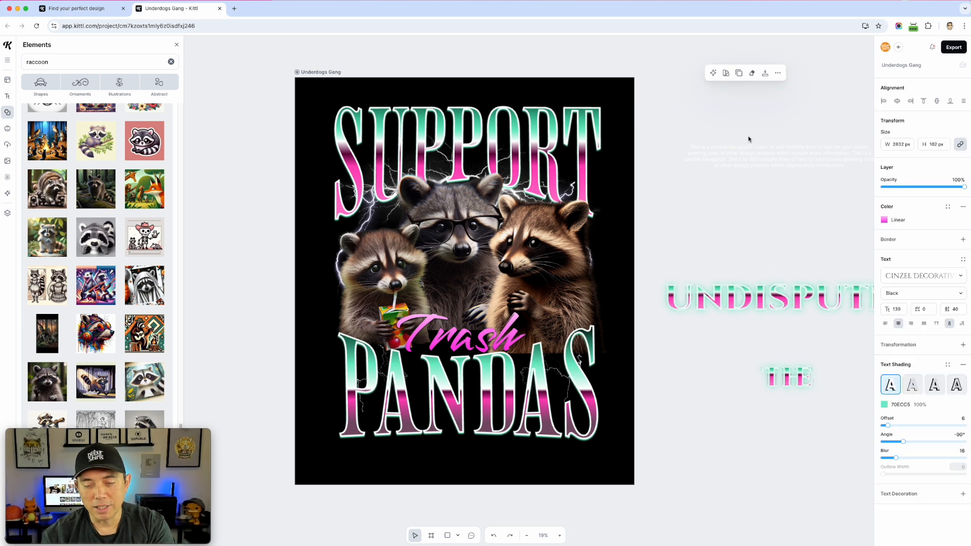
{"action": "left_click", "coordinate": [754, 158]}
{"action": "key", "text": "Delete"}
{"action": "left_click", "coordinate": [754, 309]}
{"action": "key", "text": "Delete"}
{"action": "left_click", "coordinate": [787, 378]}
{"action": "key", "text": "Delete"}
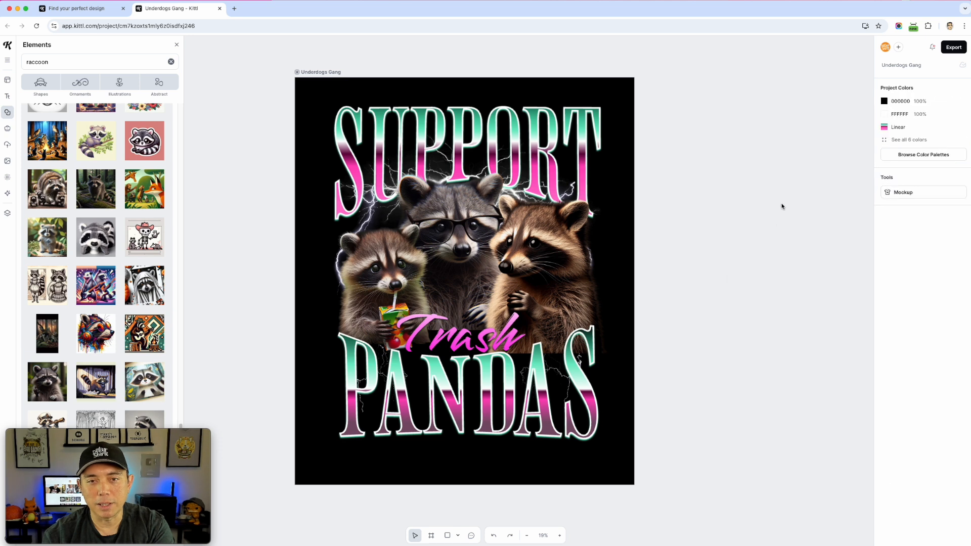
Change the typeface of the "SUPPORT" headline to Asset
{"action": "left_click", "coordinate": [536, 142]}
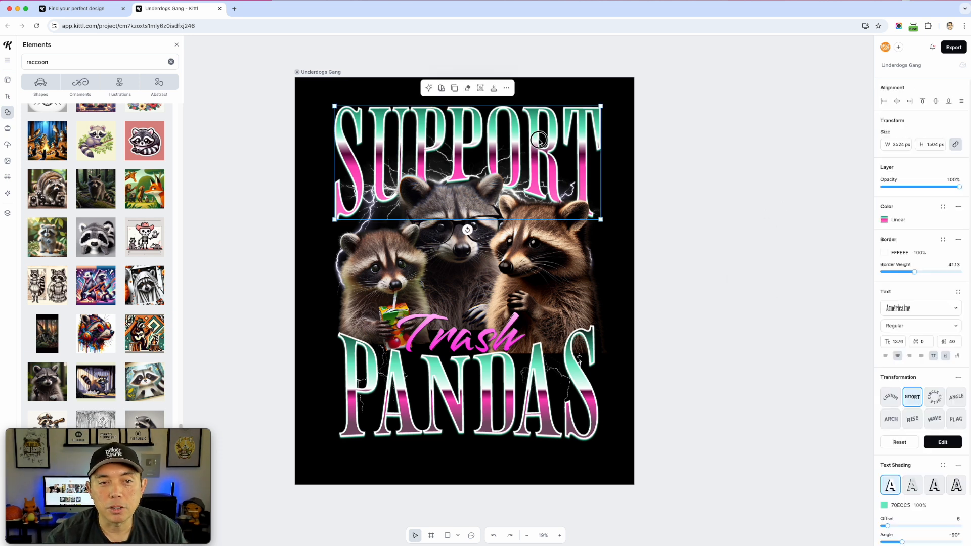
{"action": "double_click", "coordinate": [539, 140]}
{"action": "double_click", "coordinate": [539, 140]}
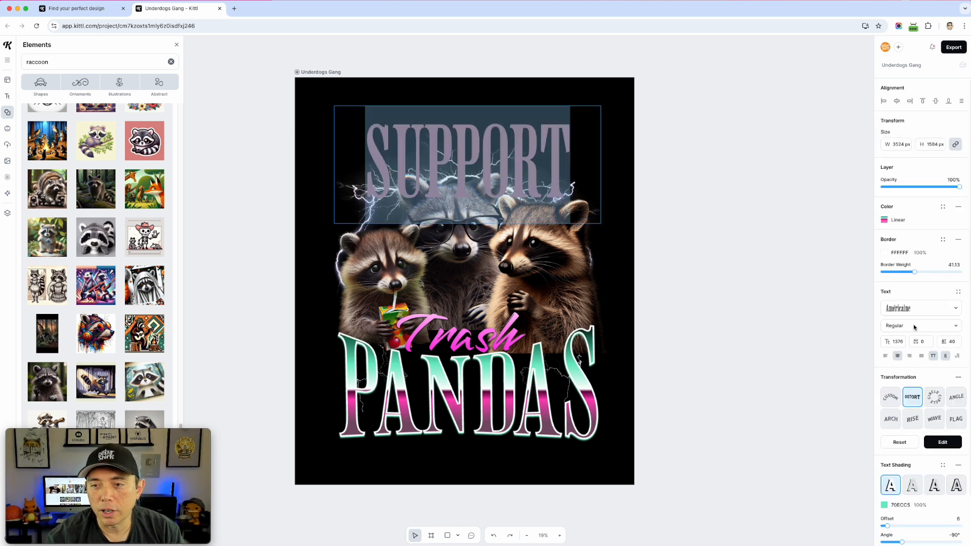
{"action": "left_click", "coordinate": [933, 314]}
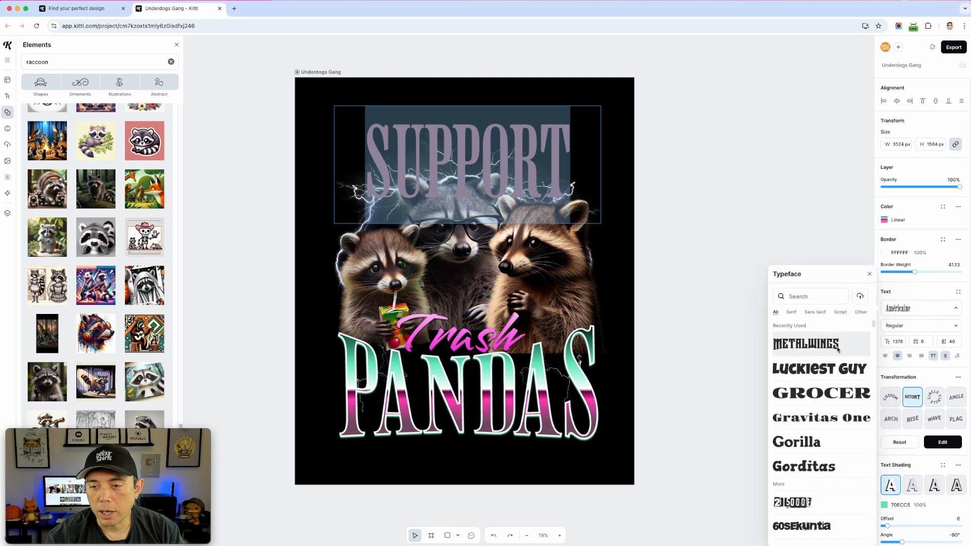
{"action": "scroll", "coordinate": [837, 358], "scroll_direction": "down", "scroll_amount": 10}
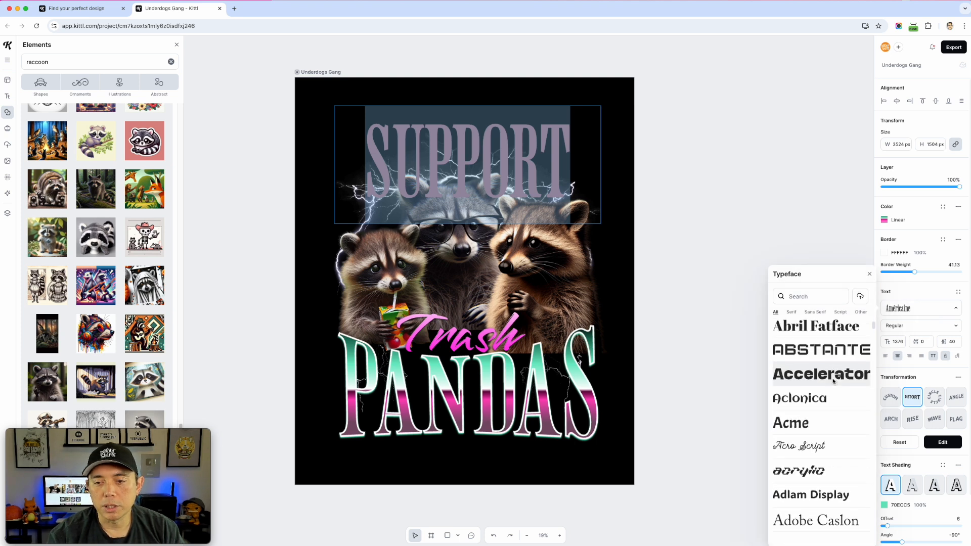
{"action": "scroll", "coordinate": [834, 382], "scroll_direction": "down", "scroll_amount": 8}
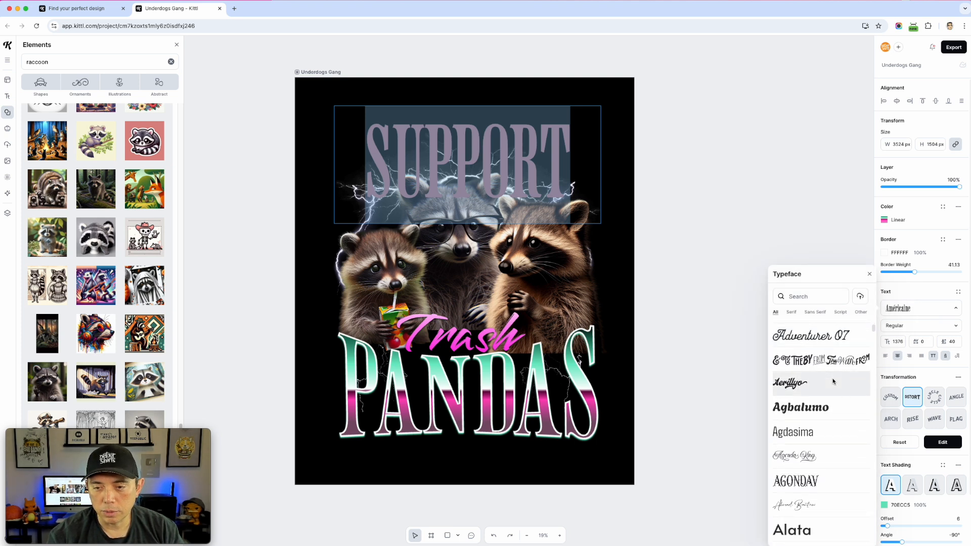
{"action": "scroll", "coordinate": [833, 382], "scroll_direction": "down", "scroll_amount": 8}
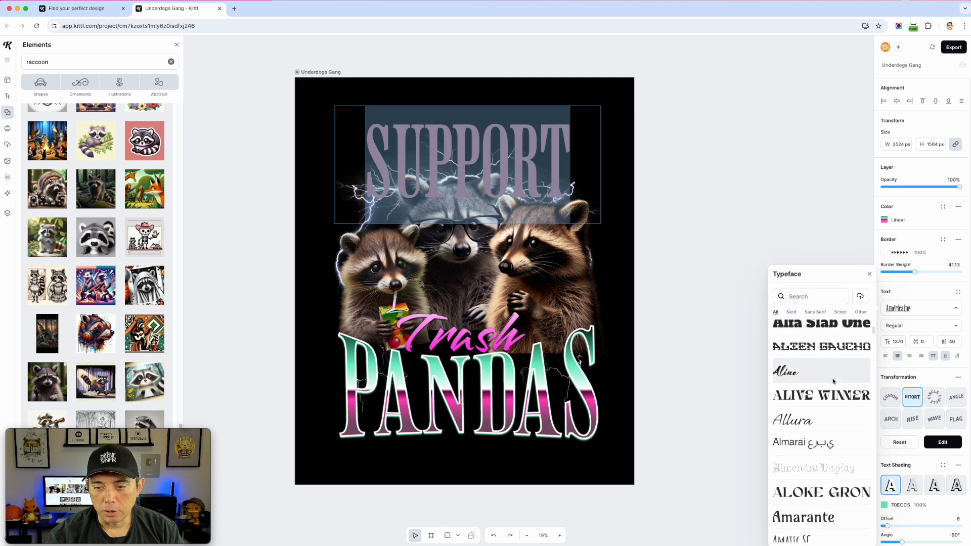
{"action": "scroll", "coordinate": [833, 381], "scroll_direction": "down", "scroll_amount": 8}
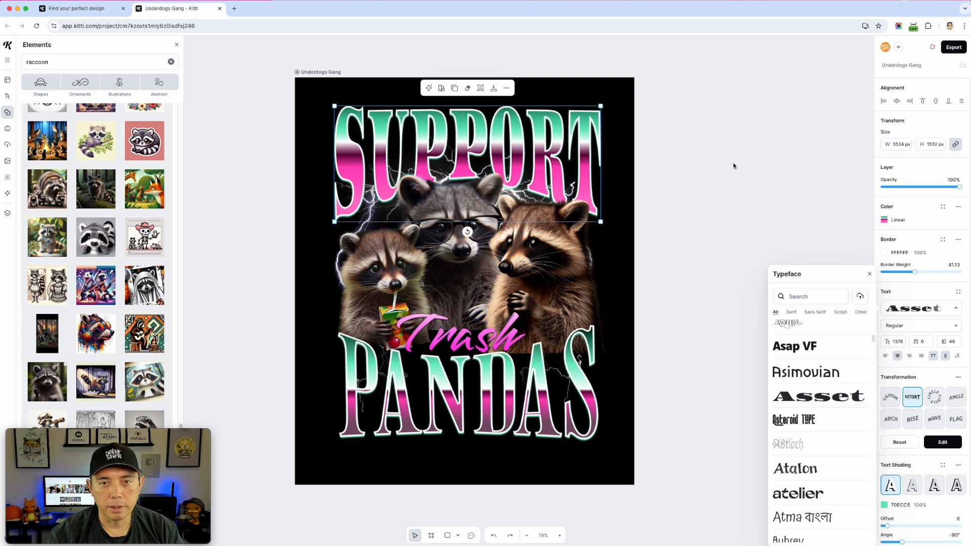
{"action": "left_click", "coordinate": [723, 140]}
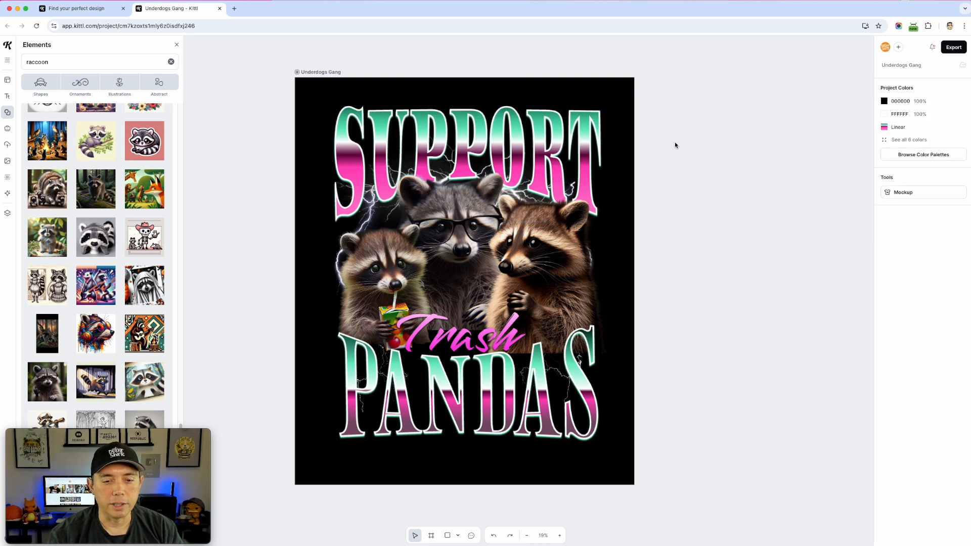
Change the "PANDAS" typeface to Asset and move the word up against the lower edge of the raccoons
{"action": "left_click", "coordinate": [540, 398]}
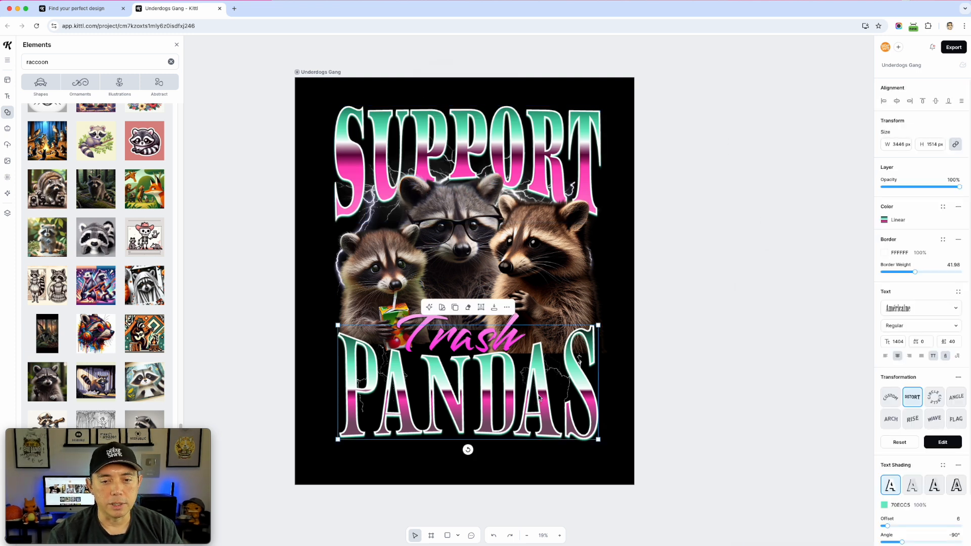
{"action": "left_click", "coordinate": [914, 312]}
{"action": "left_click", "coordinate": [796, 298]}
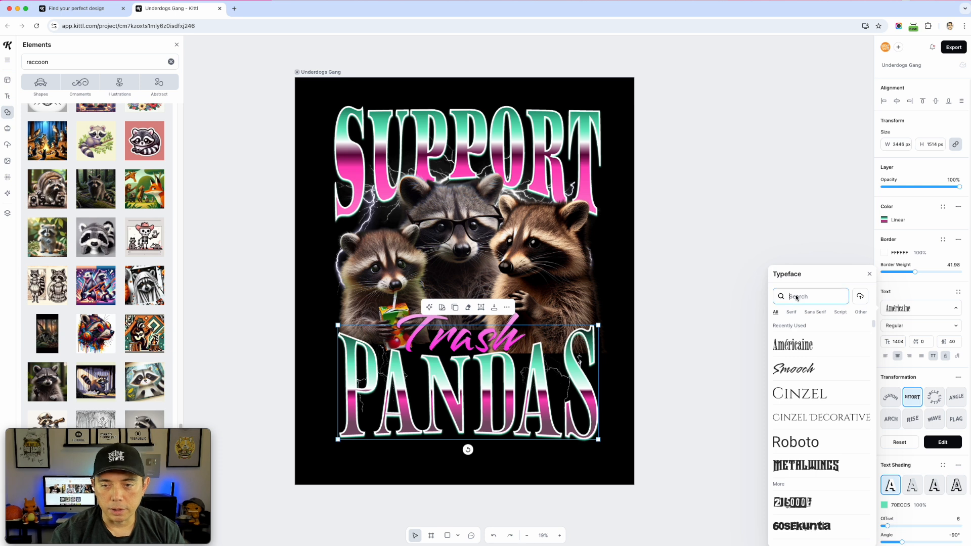
{"action": "type", "text": "asse"}
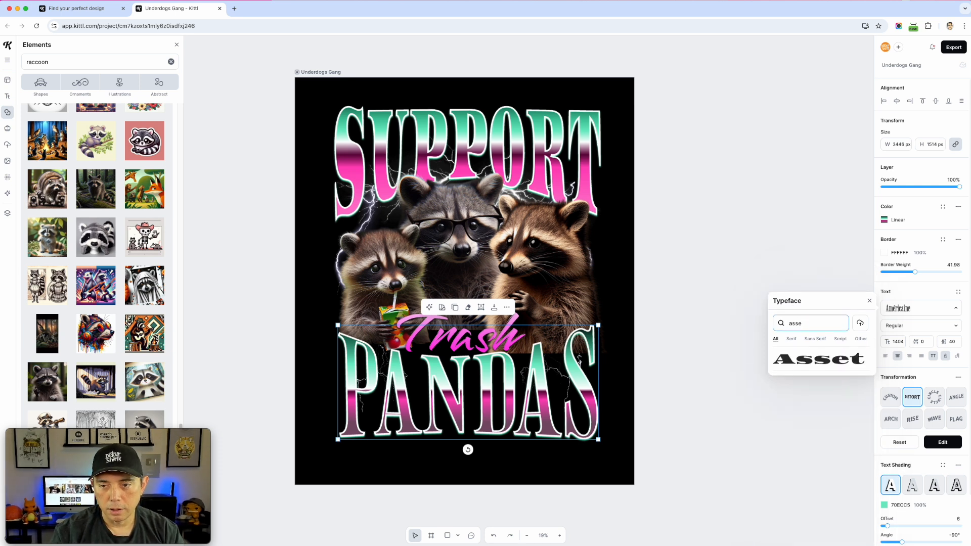
{"action": "left_click", "coordinate": [819, 359]}
{"action": "left_click", "coordinate": [704, 239]}
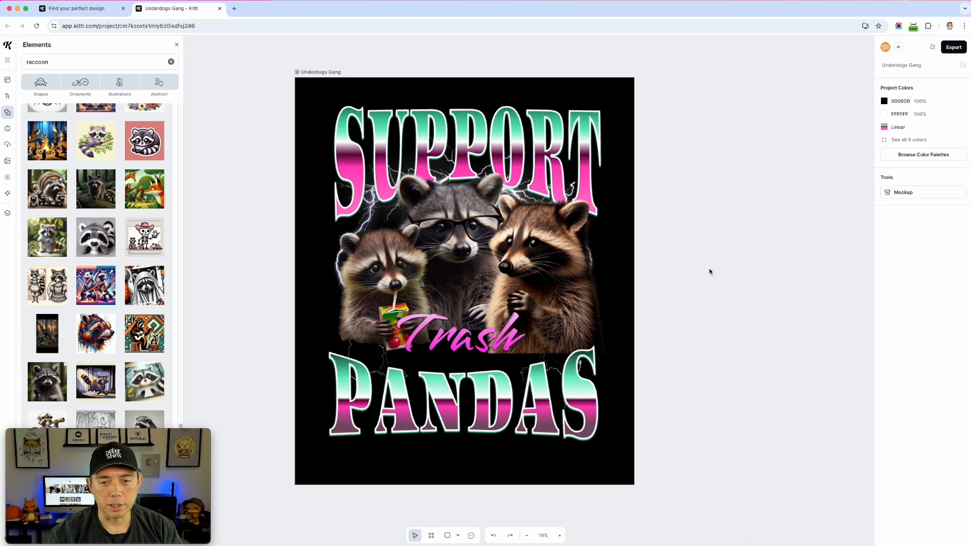
{"action": "left_click_drag", "start_coordinate": [494, 384], "coordinate": [504, 371]}
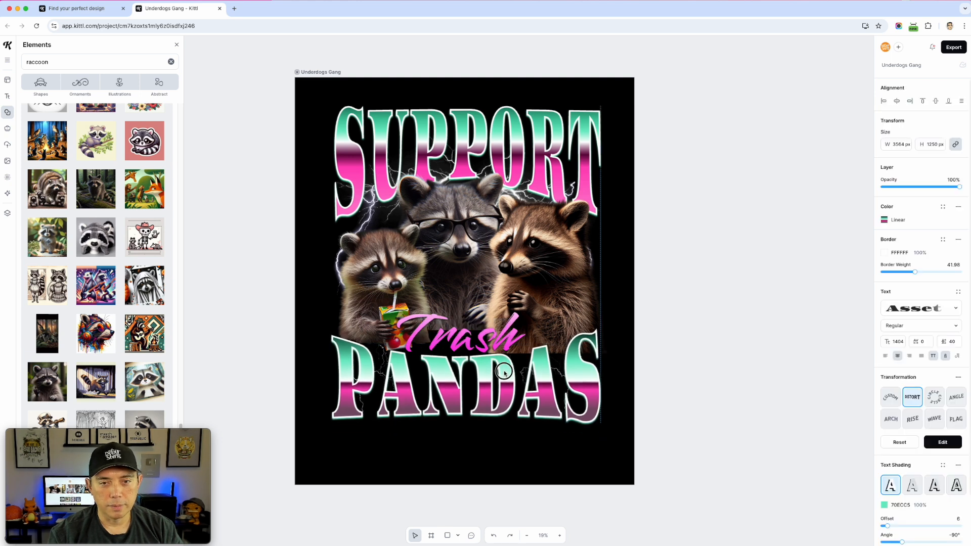
{"action": "left_click", "coordinate": [834, 283]}
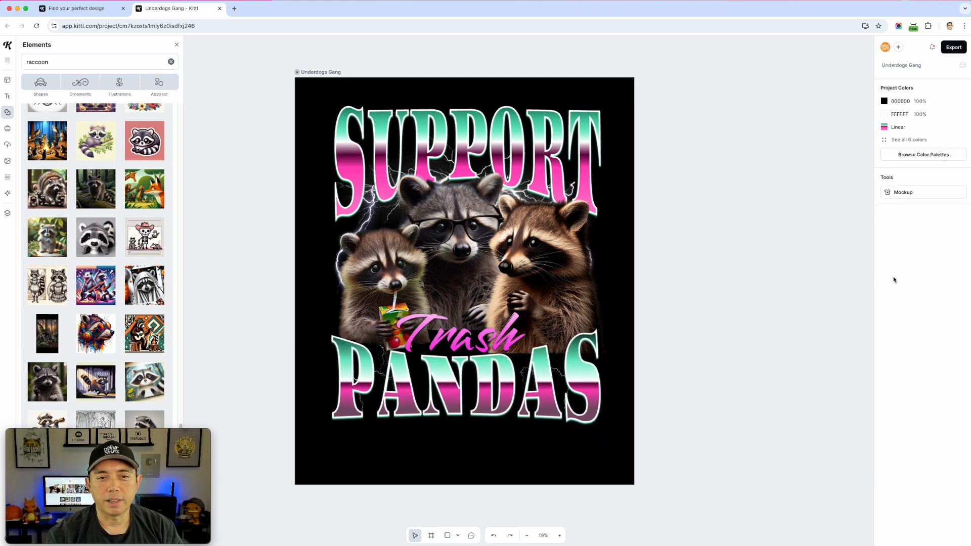
Move the three raccoons together slightly down from "SUPPORT", and shift "PANDAS" down to match
{"action": "left_click", "coordinate": [454, 263]}
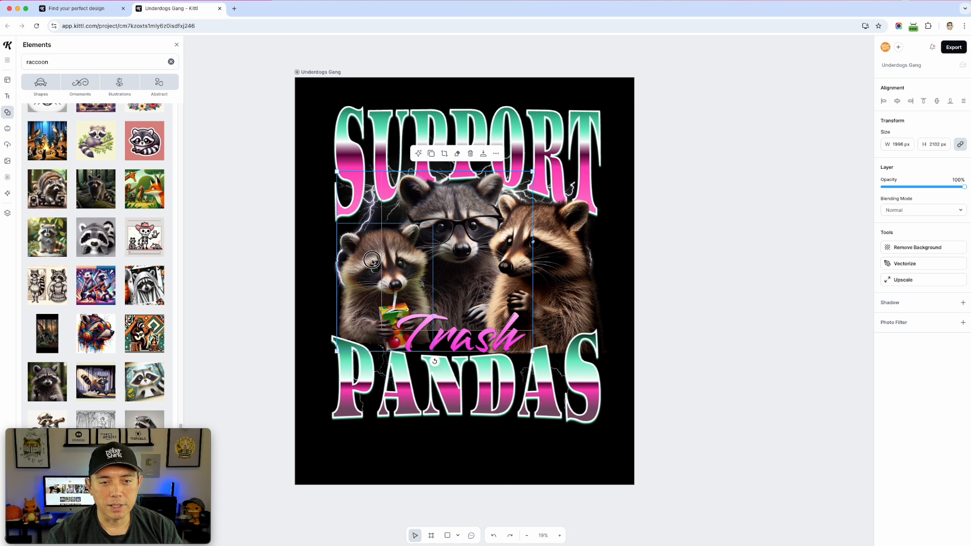
{"action": "left_click", "coordinate": [546, 274]}
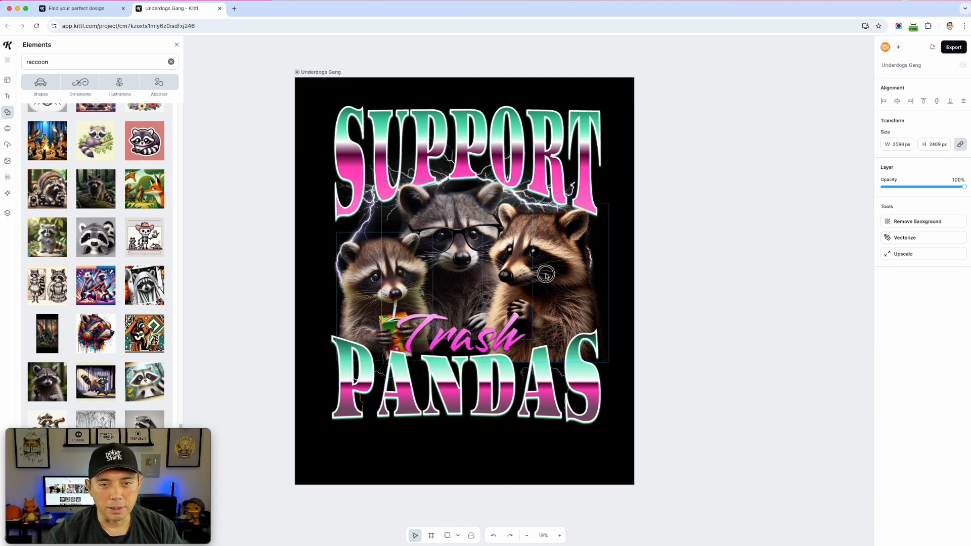
{"action": "left_click", "coordinate": [545, 273]}
{"action": "left_click", "coordinate": [497, 393]}
{"action": "left_click_drag", "start_coordinate": [497, 394], "coordinate": [498, 402]}
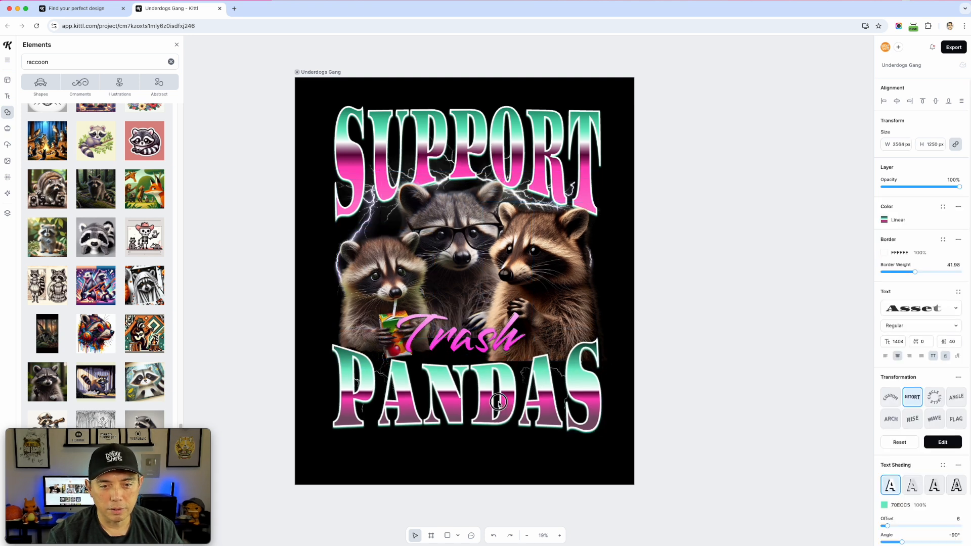
Nudge "Trash" slightly down and recolor its pink gradient fill to white
{"action": "left_click", "coordinate": [466, 340]}
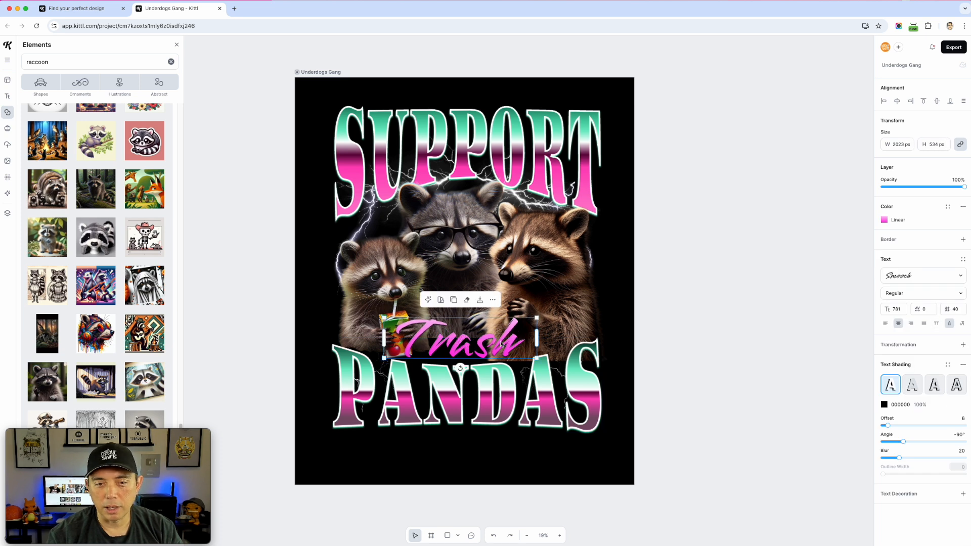
{"action": "left_click", "coordinate": [884, 220]}
{"action": "left_click_drag", "start_coordinate": [787, 269], "coordinate": [717, 258]}
{"action": "left_click", "coordinate": [837, 241]}
{"action": "left_click", "coordinate": [681, 215]}
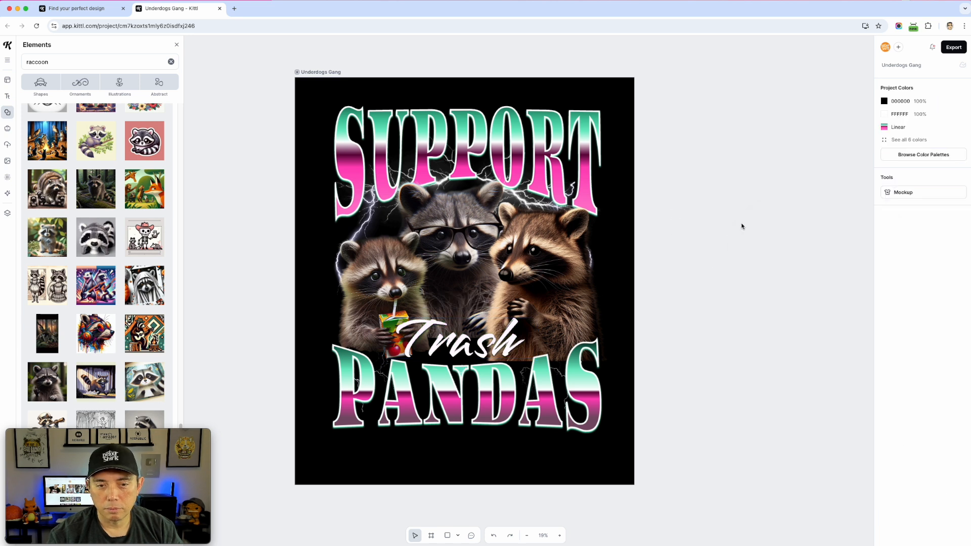
Scale all the design elements up together to about 4458 × 5202 px so the artwork fills more of the artboard
{"action": "left_click_drag", "start_coordinate": [301, 104], "coordinate": [597, 458]}
{"action": "left_click_drag", "start_coordinate": [633, 429], "coordinate": [631, 450]}
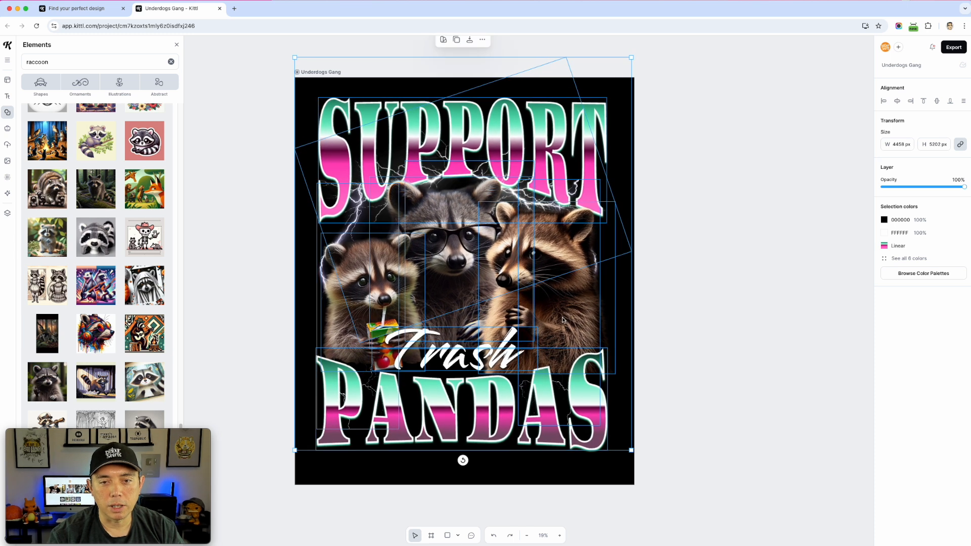
{"action": "left_click", "coordinate": [837, 372]}
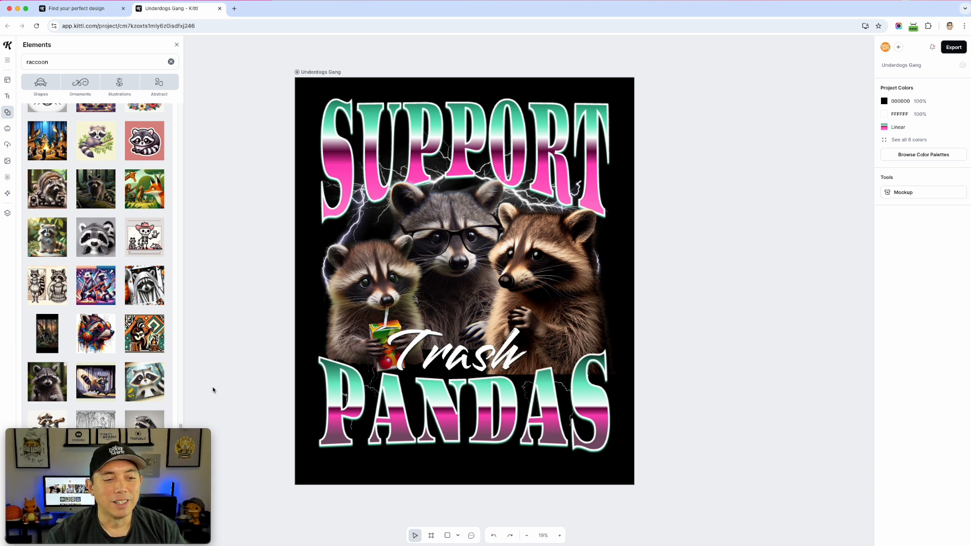
{"action": "mouse_move", "coordinate": [185, 438]}
{"action": "left_click_drag", "start_coordinate": [184, 437], "coordinate": [946, 440]}
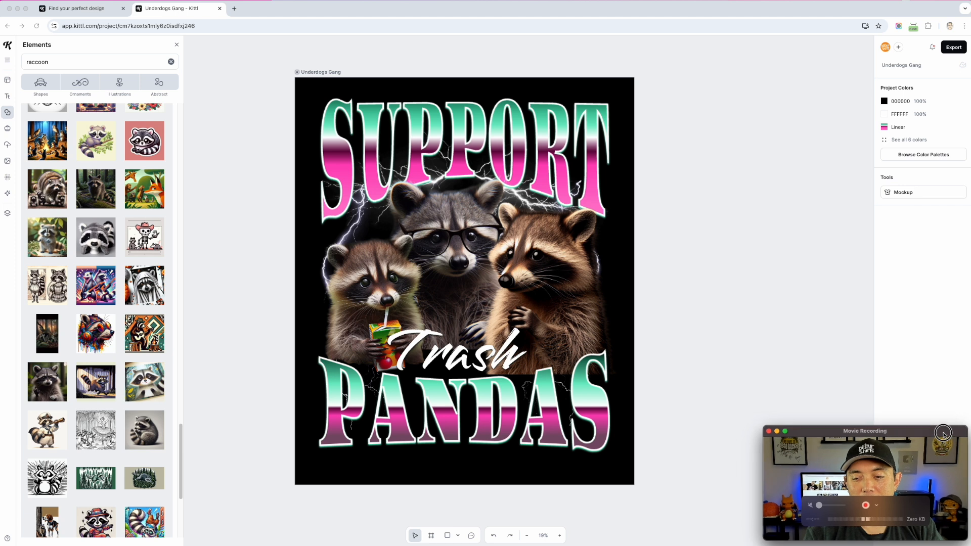
{"action": "left_click", "coordinate": [798, 307]}
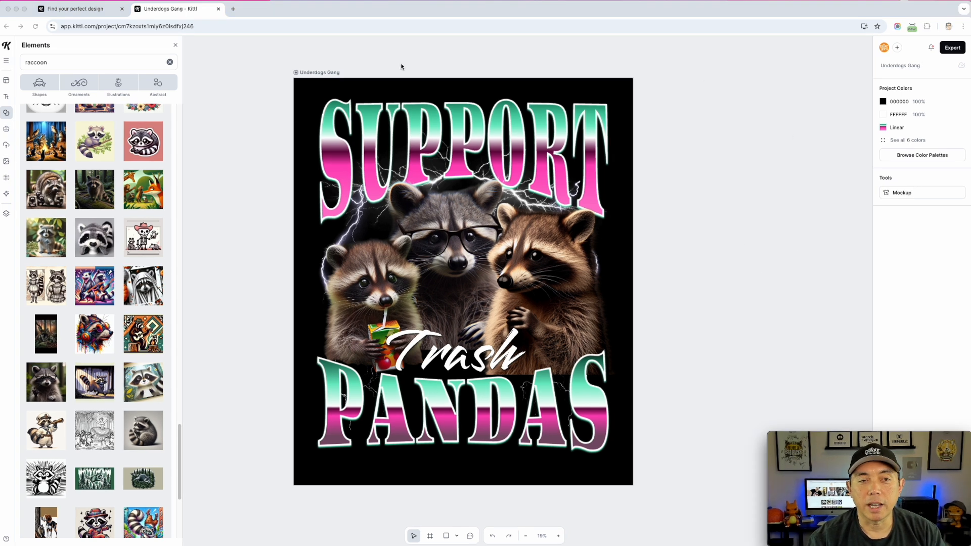
Rename the "Underdogs Gang" artboard to "Support Trash Pandas"
{"action": "double_click", "coordinate": [318, 74]}
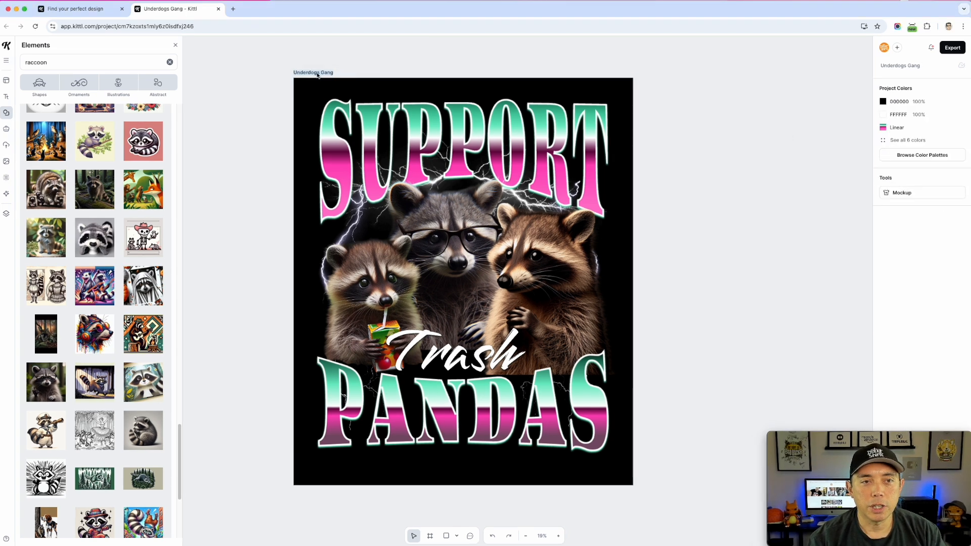
{"action": "type", "text": "Support Trash Pandas"}
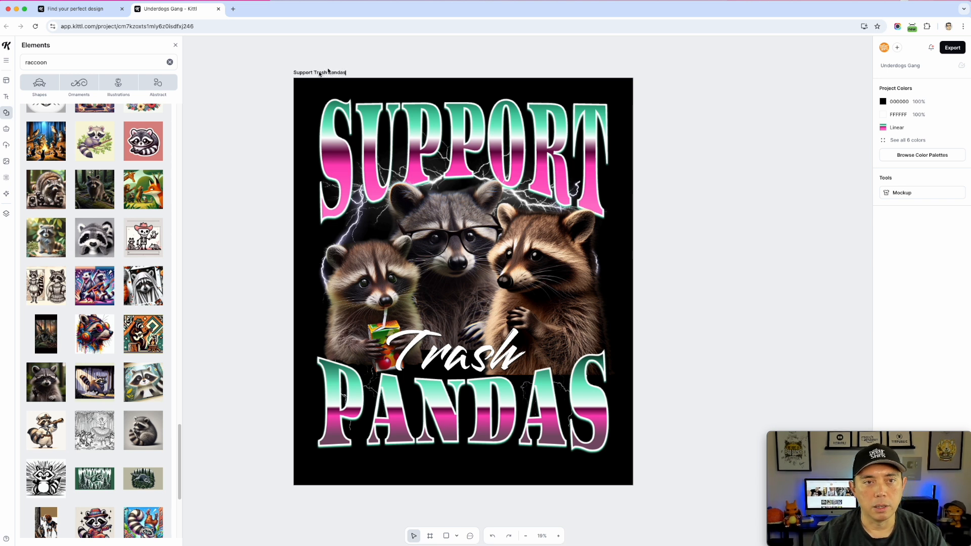
{"action": "left_click", "coordinate": [721, 135]}
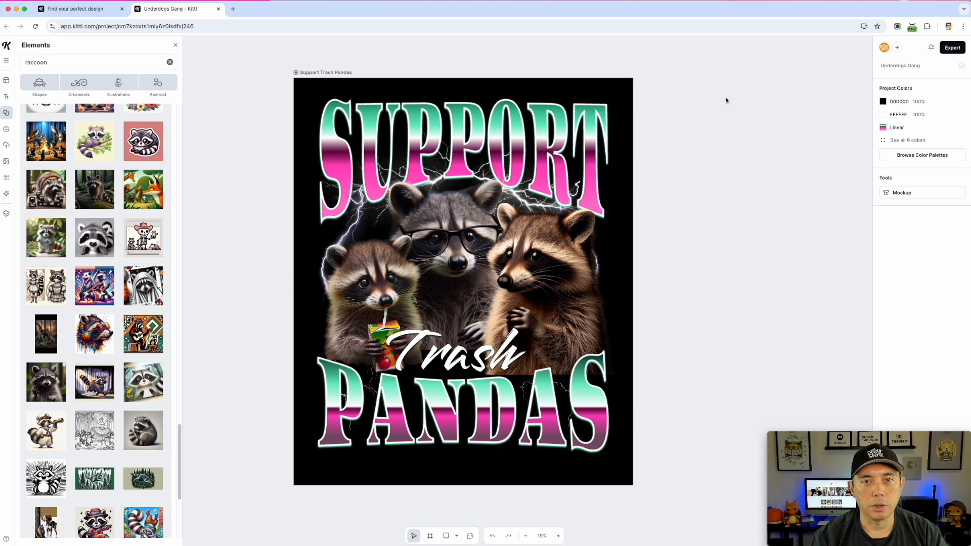
Export the artboard as a 4500 × 5400 px PNG at 72 dpi with Remove Background and Optimize Quality enabled
{"action": "left_click", "coordinate": [952, 47]}
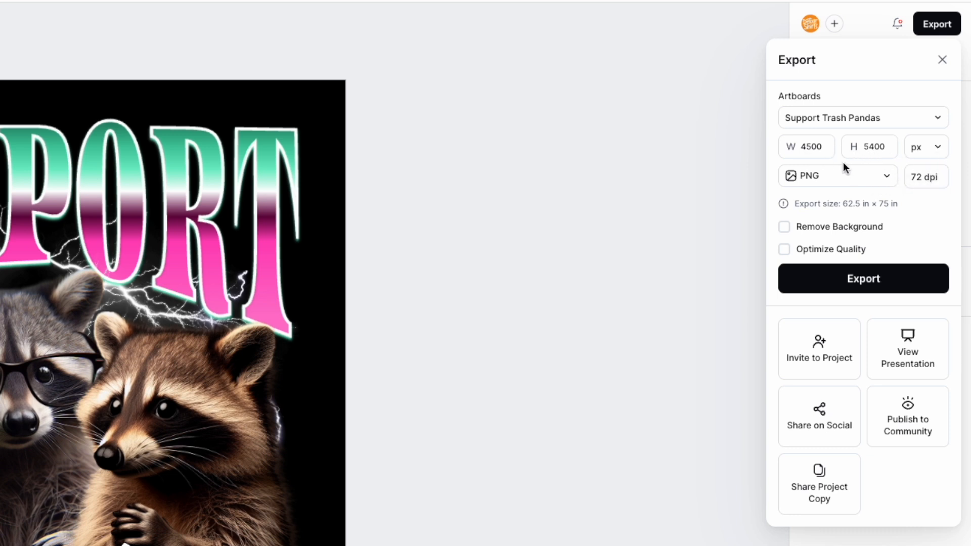
{"action": "left_click", "coordinate": [783, 226]}
{"action": "left_click", "coordinate": [783, 248]}
{"action": "left_click", "coordinate": [828, 276]}
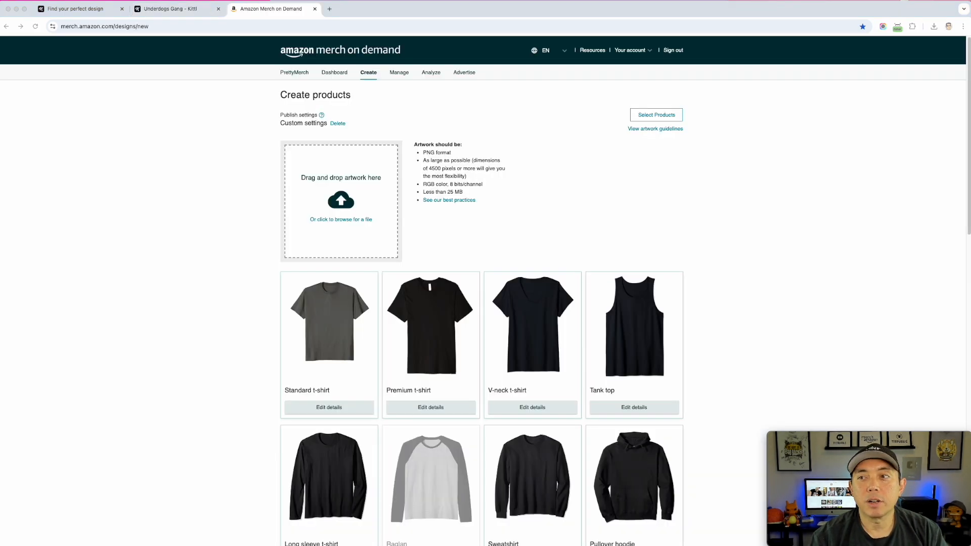
Upload the exported PNG as the artwork in Amazon Merch on Demand and open the standard t-shirt's details for editing
{"action": "left_click_drag", "start_coordinate": [963, 106], "coordinate": [353, 201]}
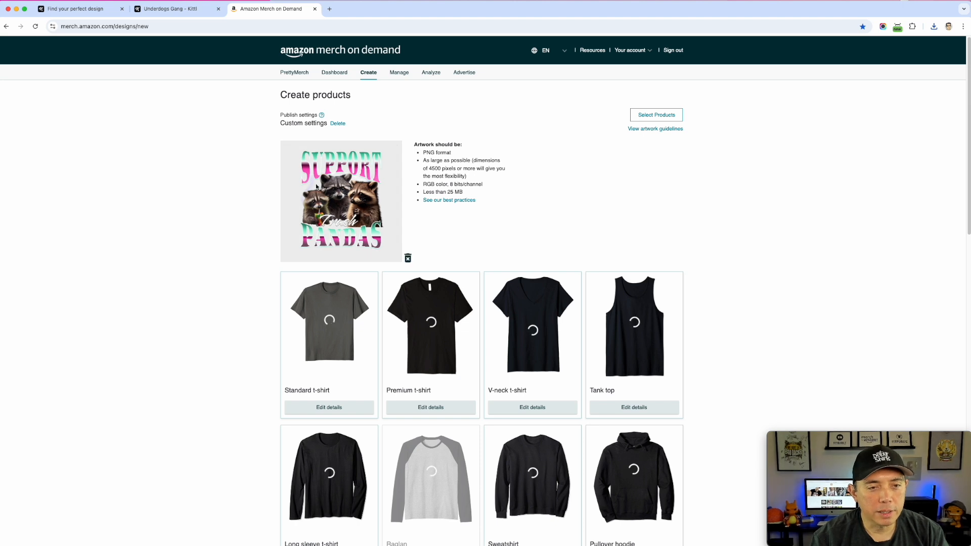
{"action": "left_click", "coordinate": [342, 408]}
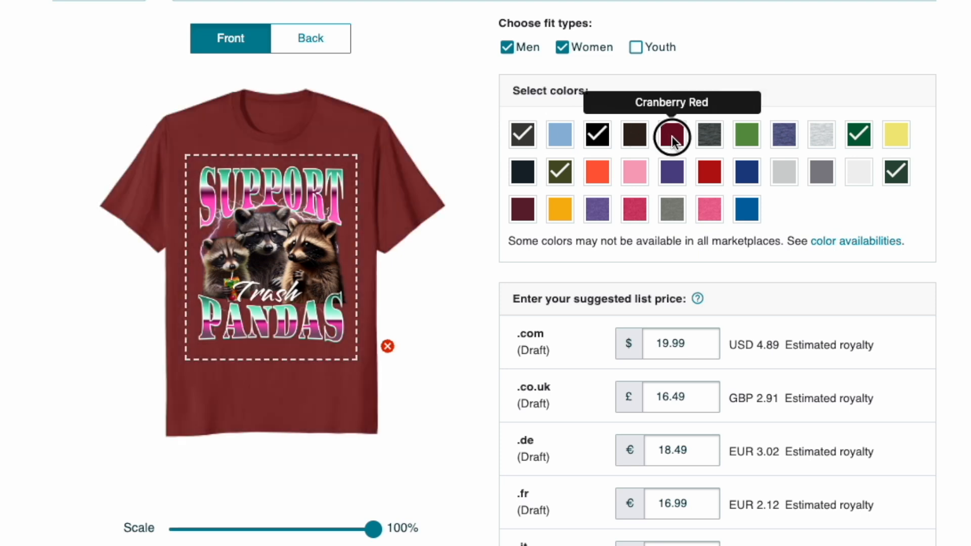
Add Cranberry Red, Dark Heather Grey, the heathered blue and Navy Blue to the standard t-shirt's colors, and deselect the three dark green shades
{"action": "left_click", "coordinate": [706, 133]}
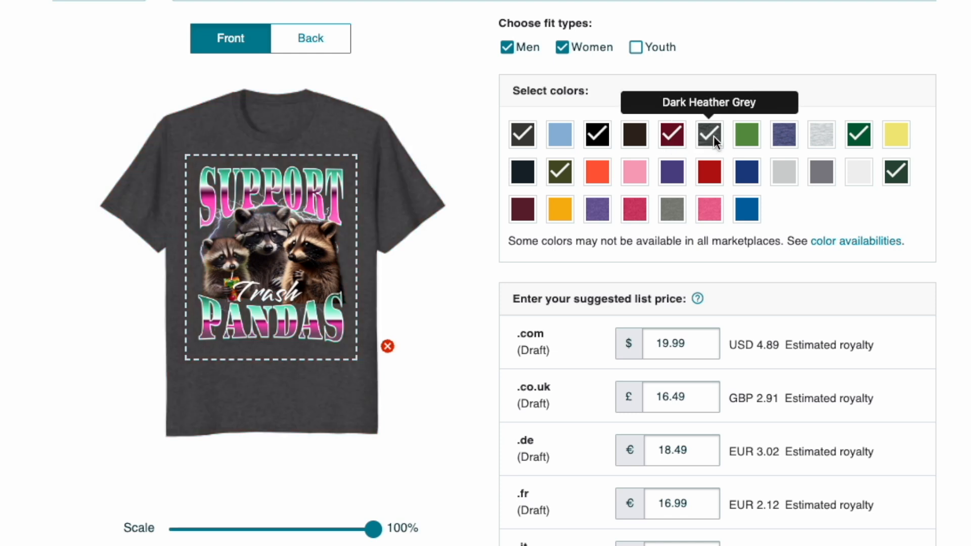
{"action": "left_click", "coordinate": [784, 135]}
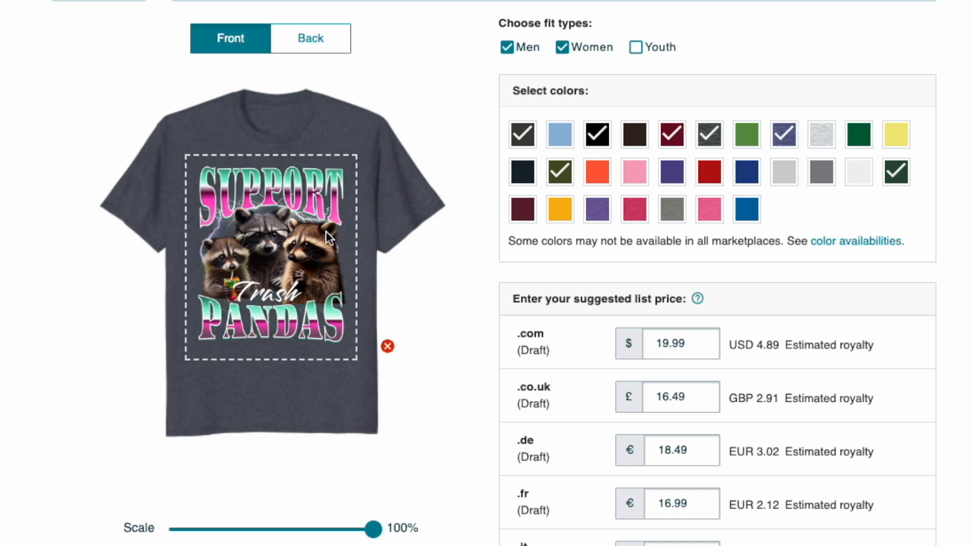
{"action": "left_click", "coordinate": [896, 173]}
{"action": "left_click", "coordinate": [558, 175]}
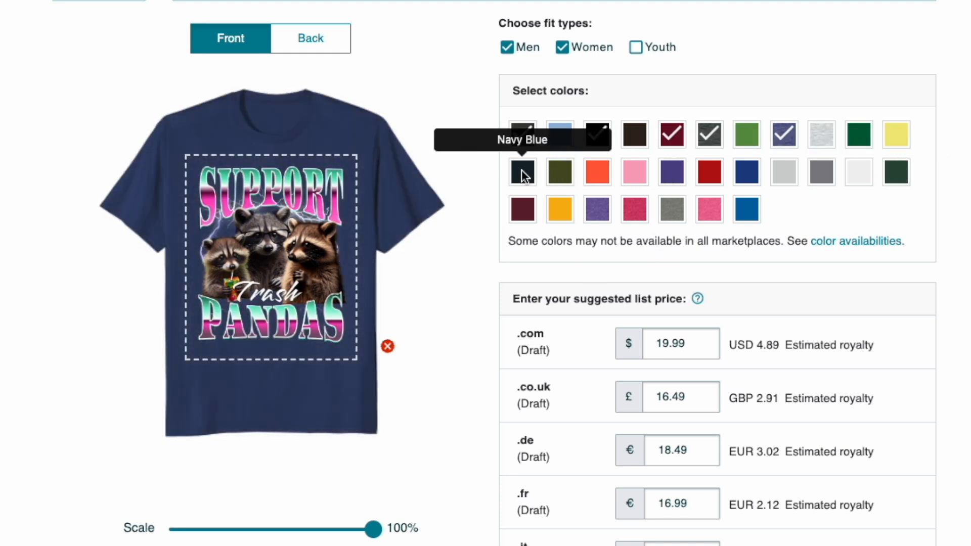
{"action": "left_click", "coordinate": [526, 173]}
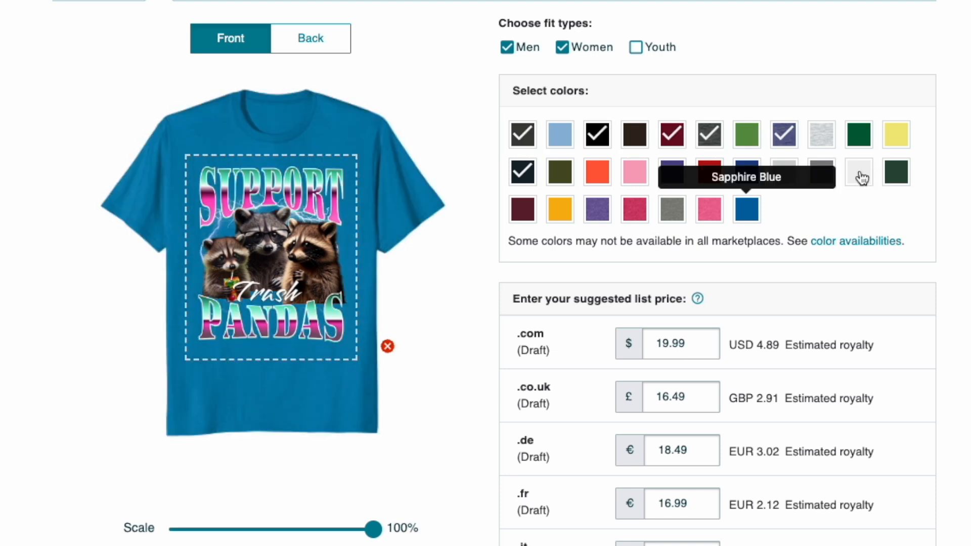